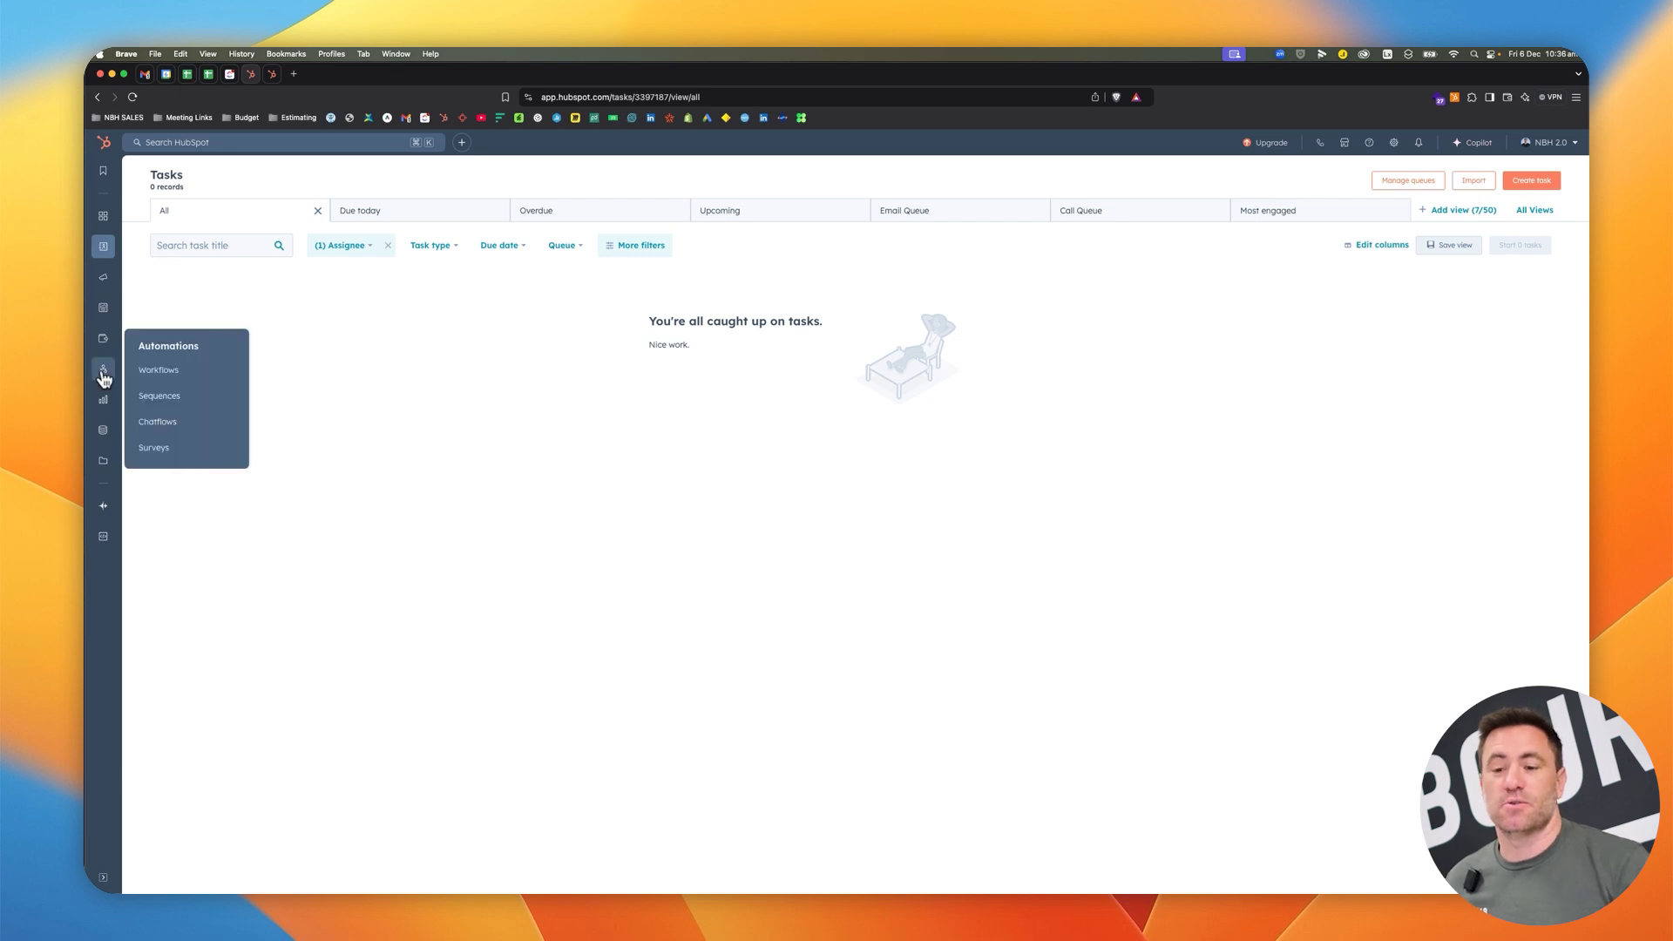
- Open Automations > Sequences, collapse the sidebar, and highlight the DYNAMIC tag on HSHT
{"action": "left_click", "coordinate": [103, 877]}
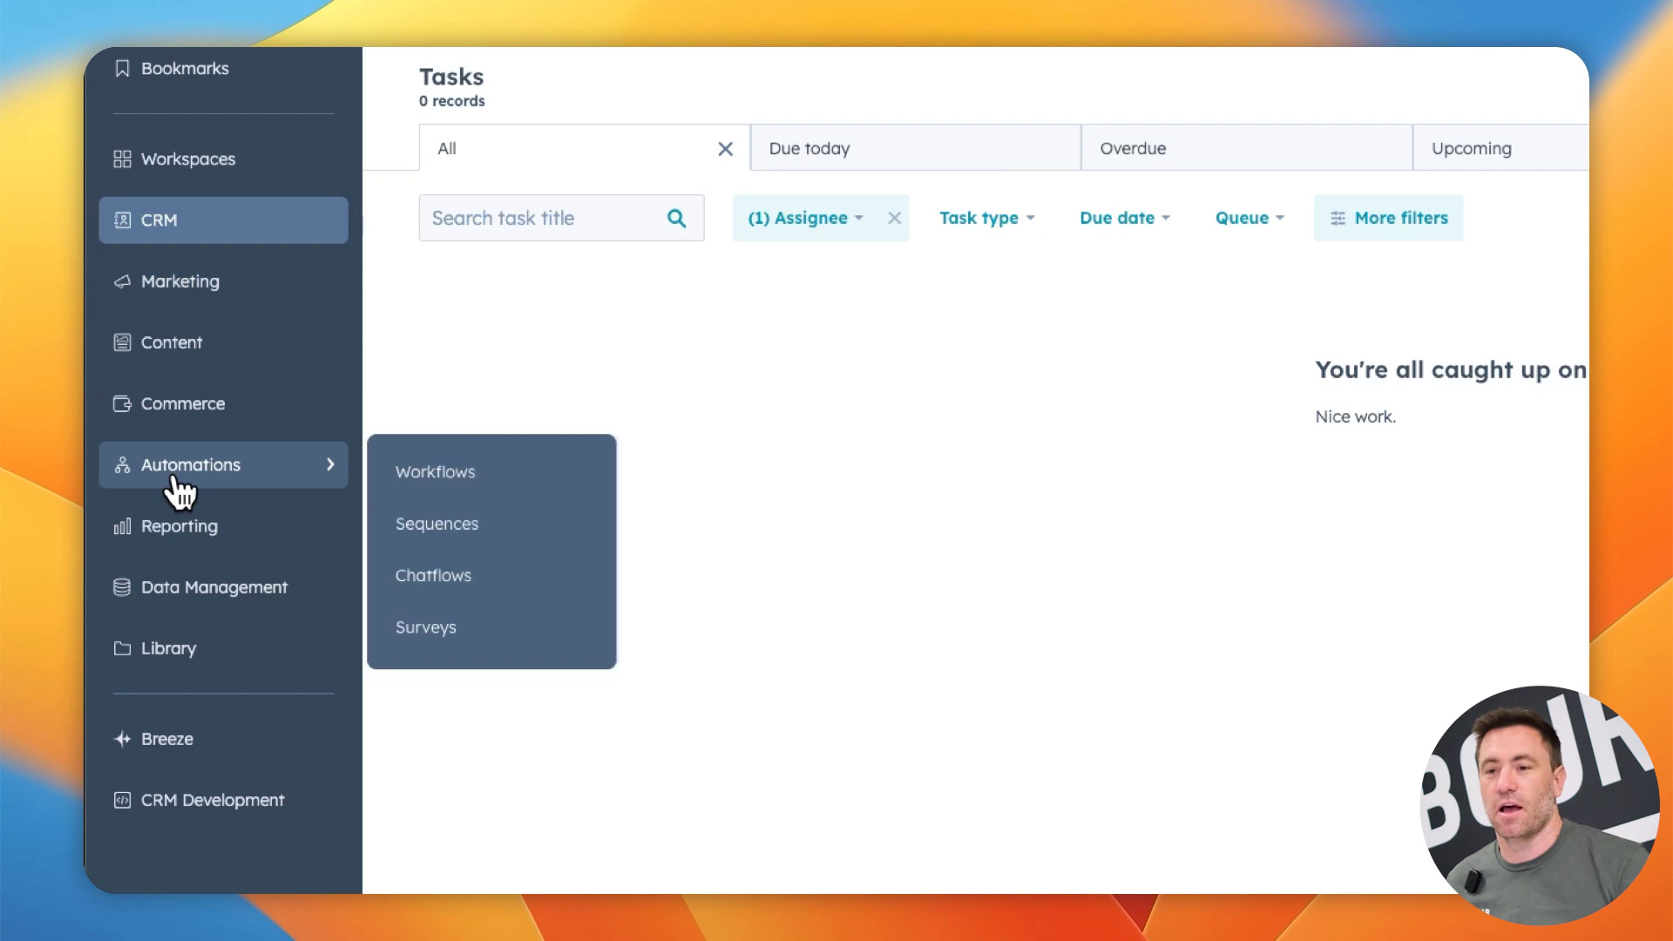
{"action": "left_click", "coordinate": [474, 530]}
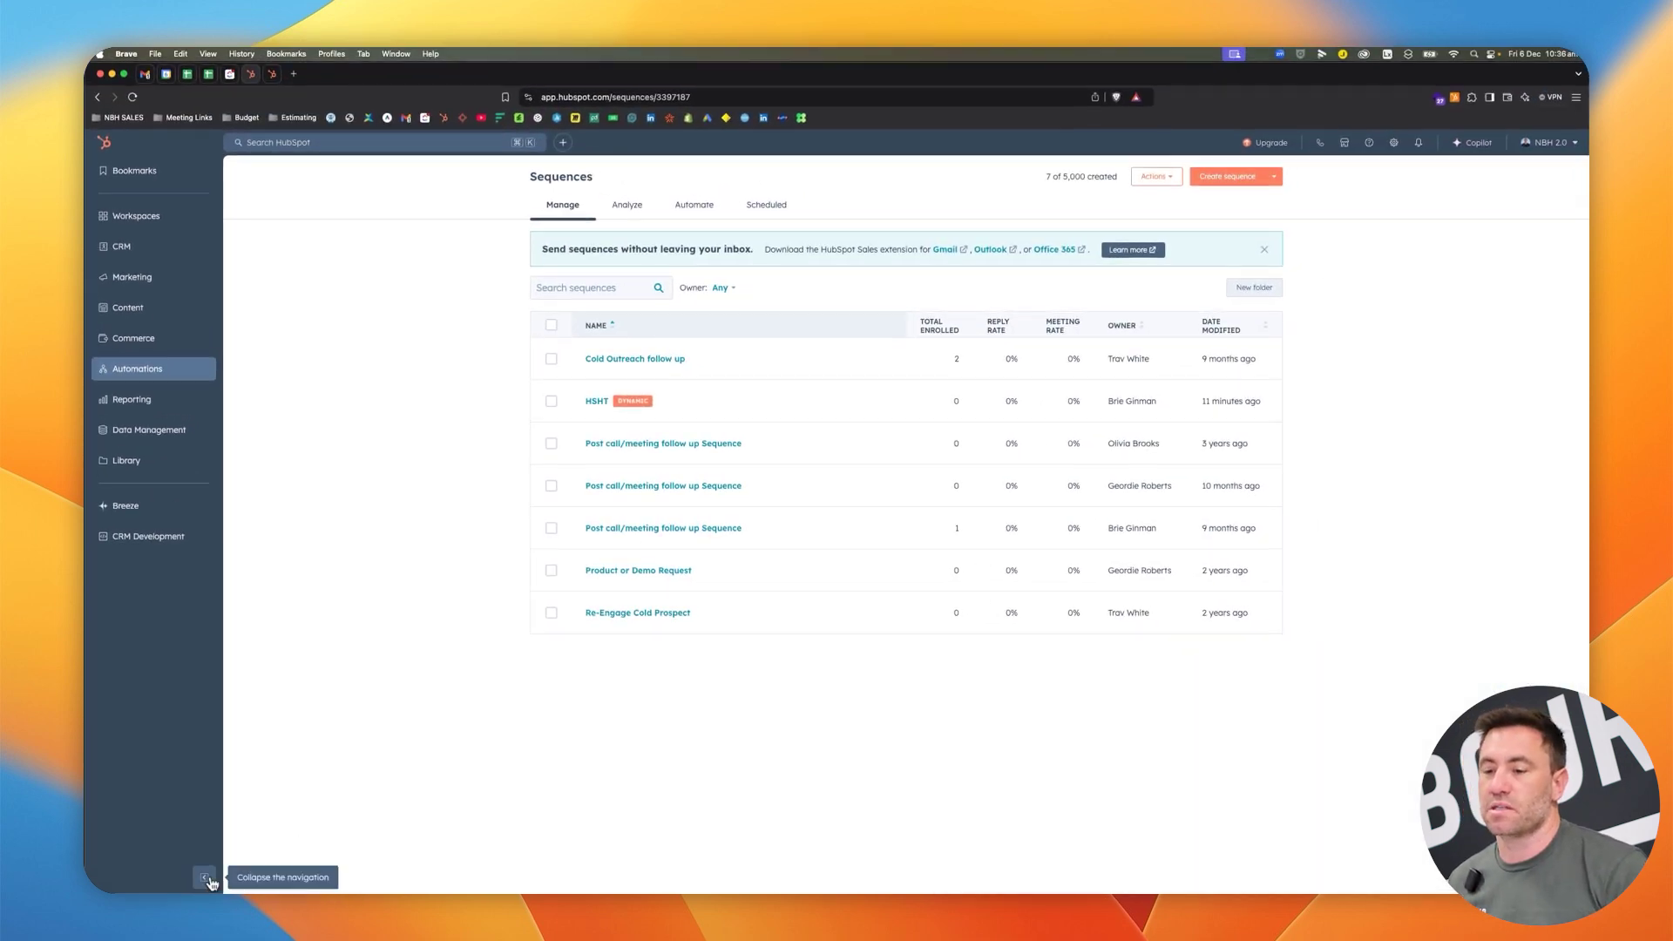
{"action": "left_click", "coordinate": [206, 878]}
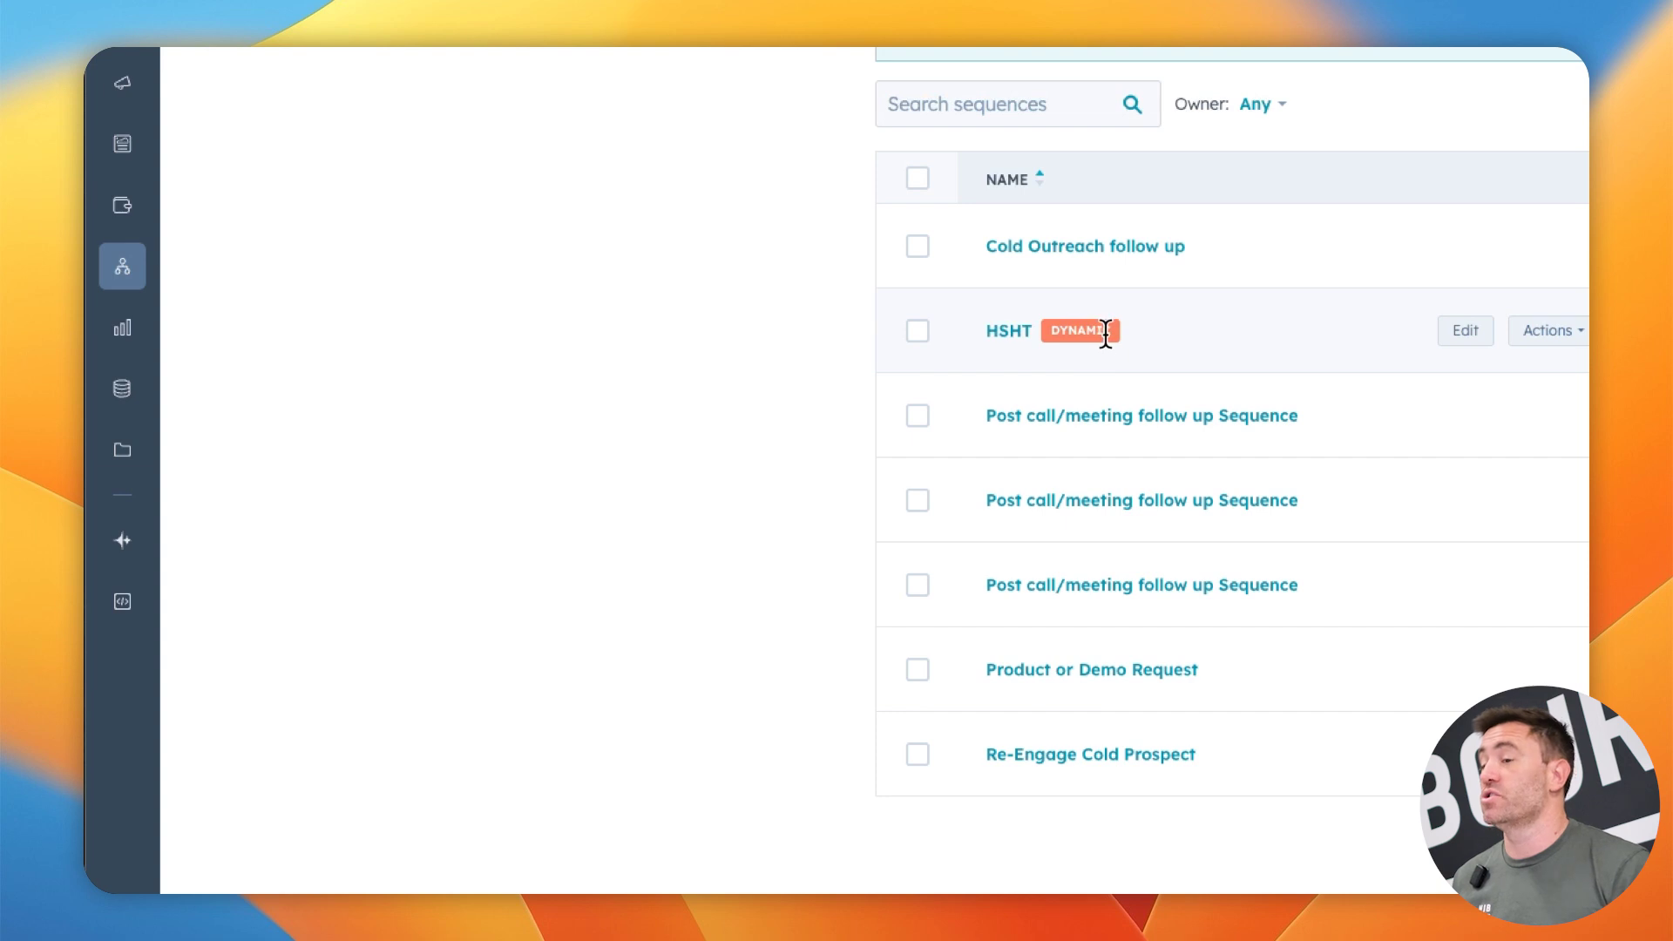
{"action": "double_click", "coordinate": [1107, 333]}
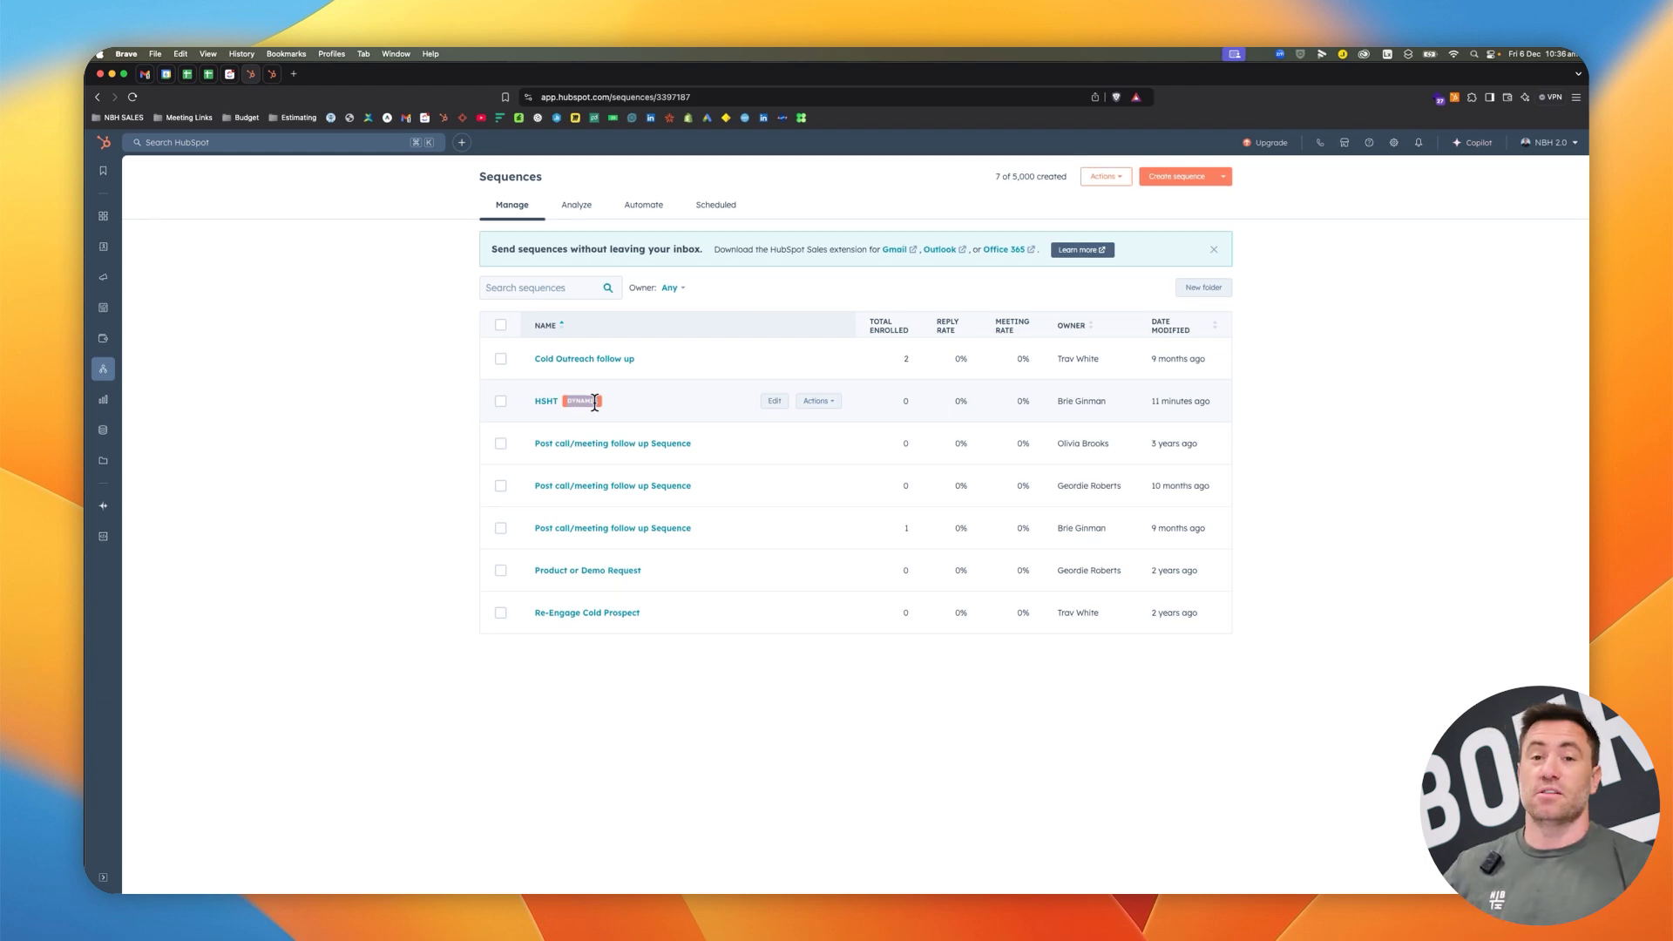
- Search Product Updates for 'dynamic', clear the search, then switch to In beta updates
{"action": "left_click", "coordinate": [1549, 141]}
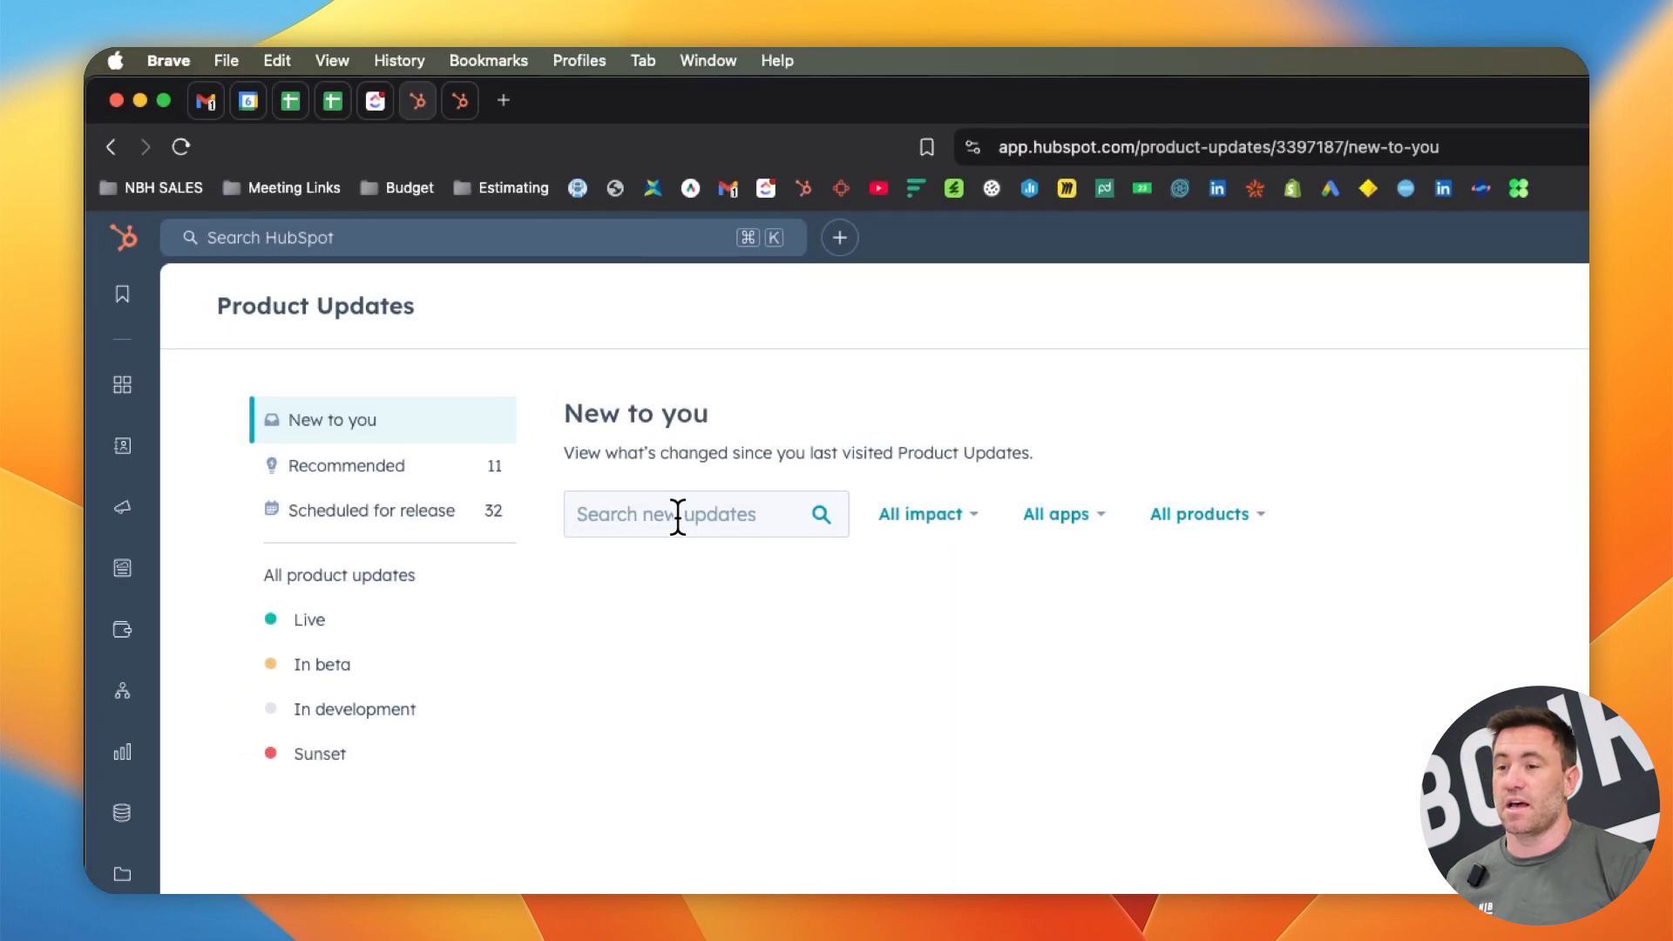
{"action": "left_click", "coordinate": [671, 513]}
{"action": "type", "text": "dynamic"}
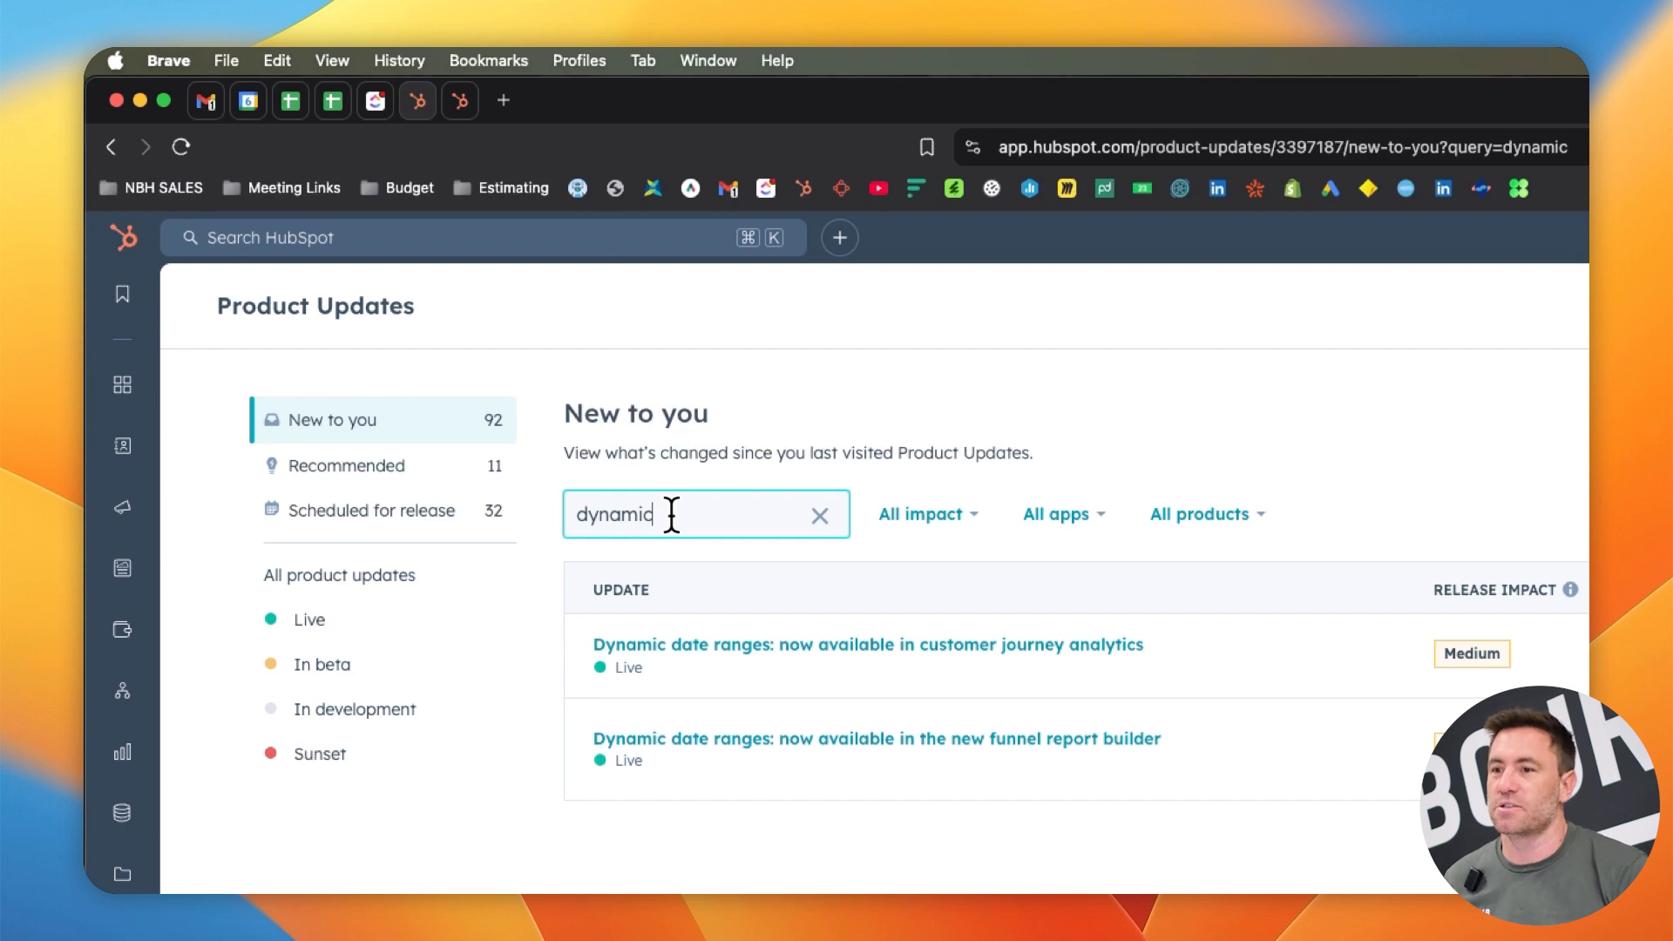
{"action": "key", "text": "super+a"}
{"action": "key", "text": "BackSpace"}
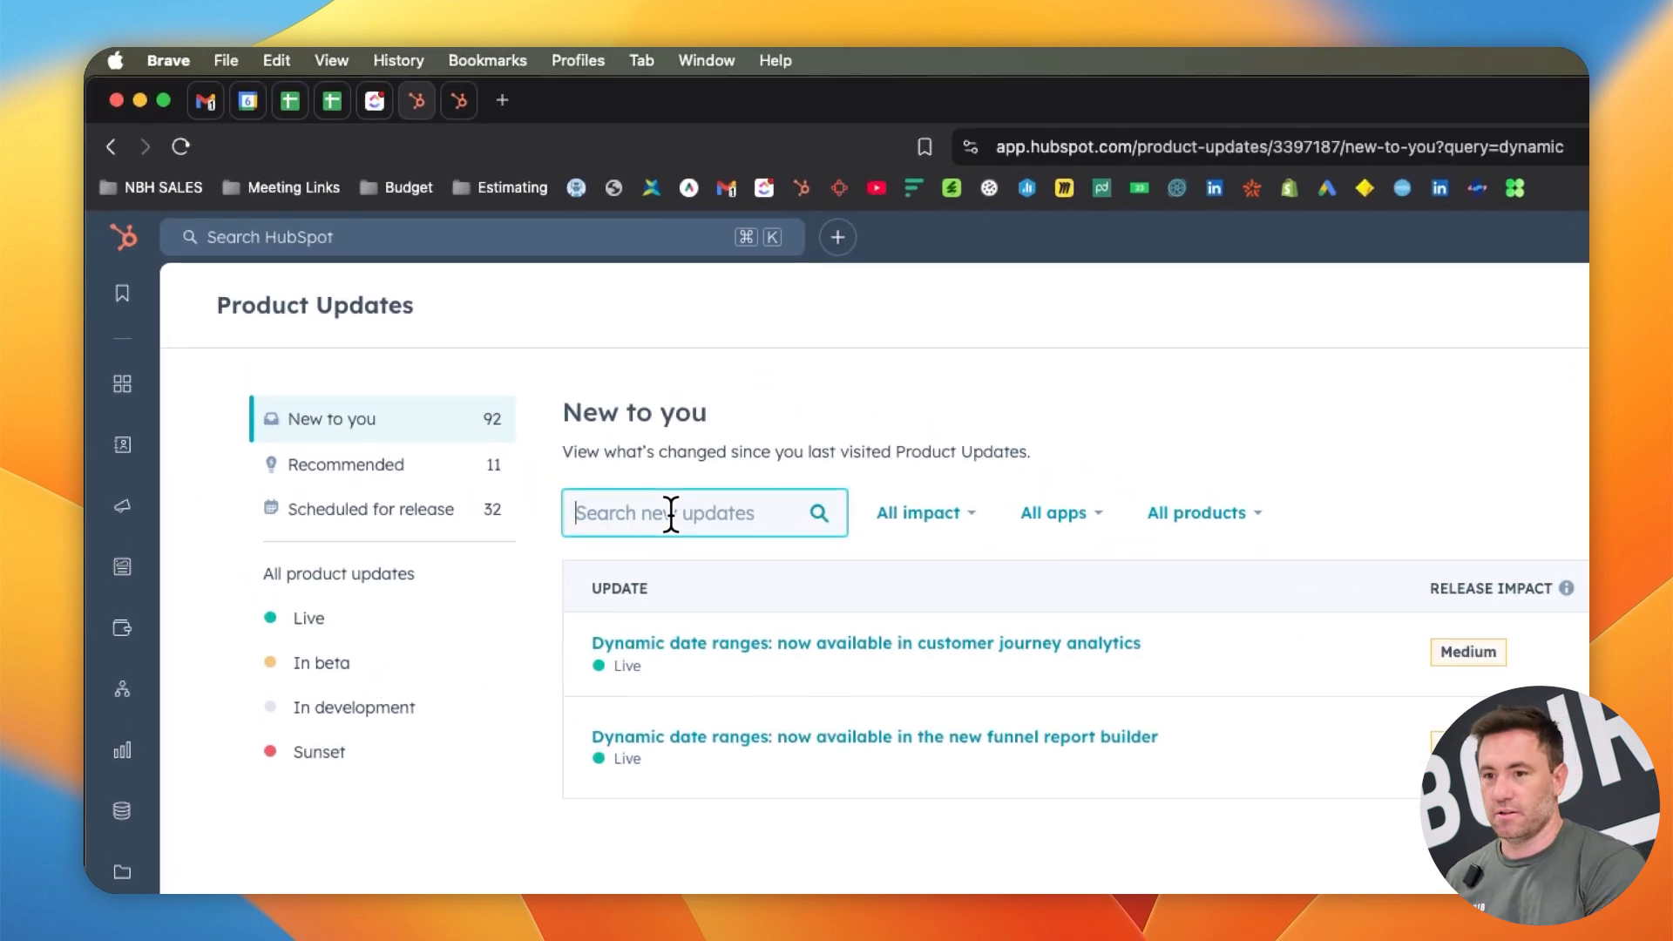
{"action": "left_click", "coordinate": [351, 664]}
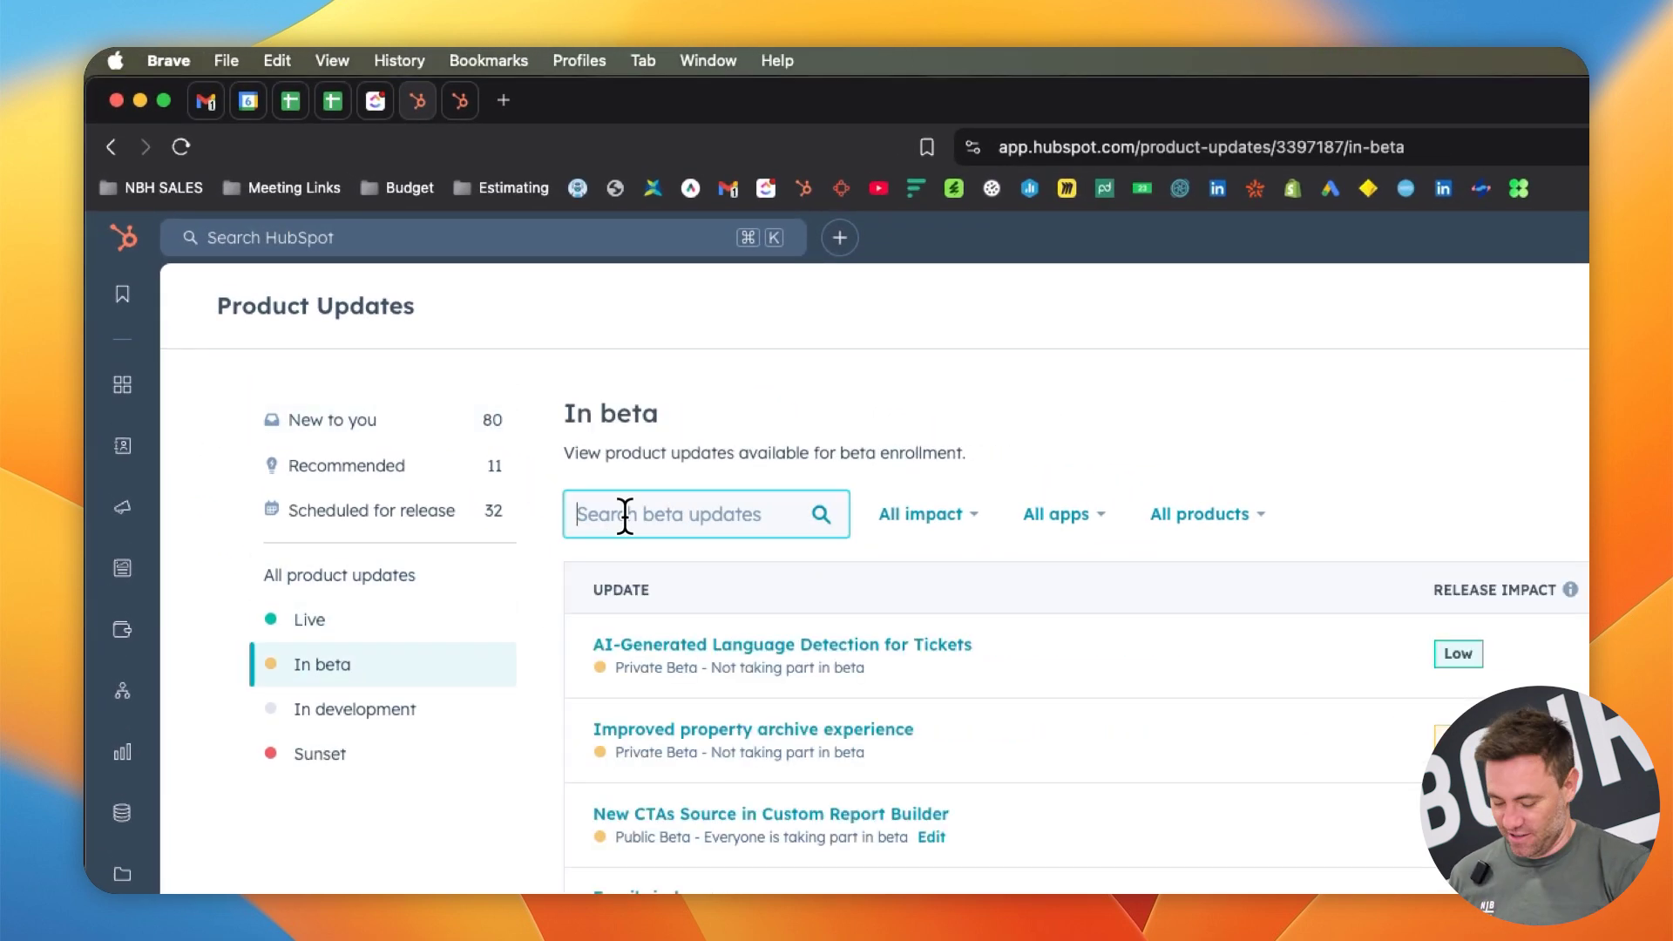
{"action": "type", "text": "Dynamic"}
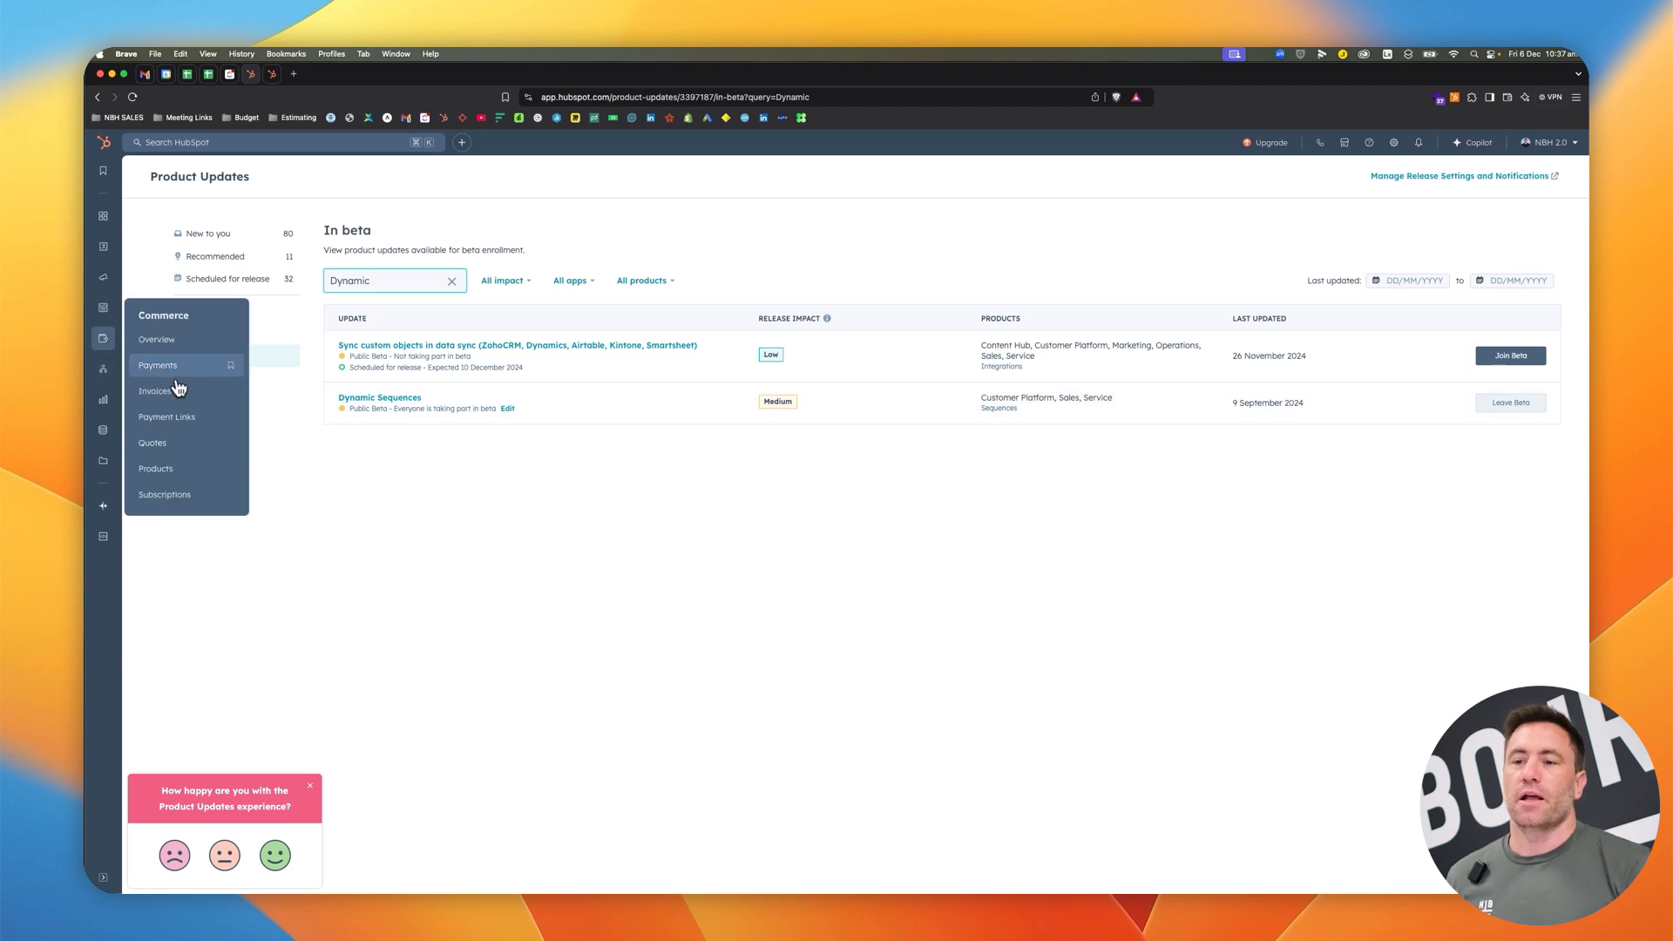
- Return to the sequences list and start creating a new sequence
{"action": "mouse_move", "coordinate": [104, 368]}
{"action": "left_click", "coordinate": [159, 395]}
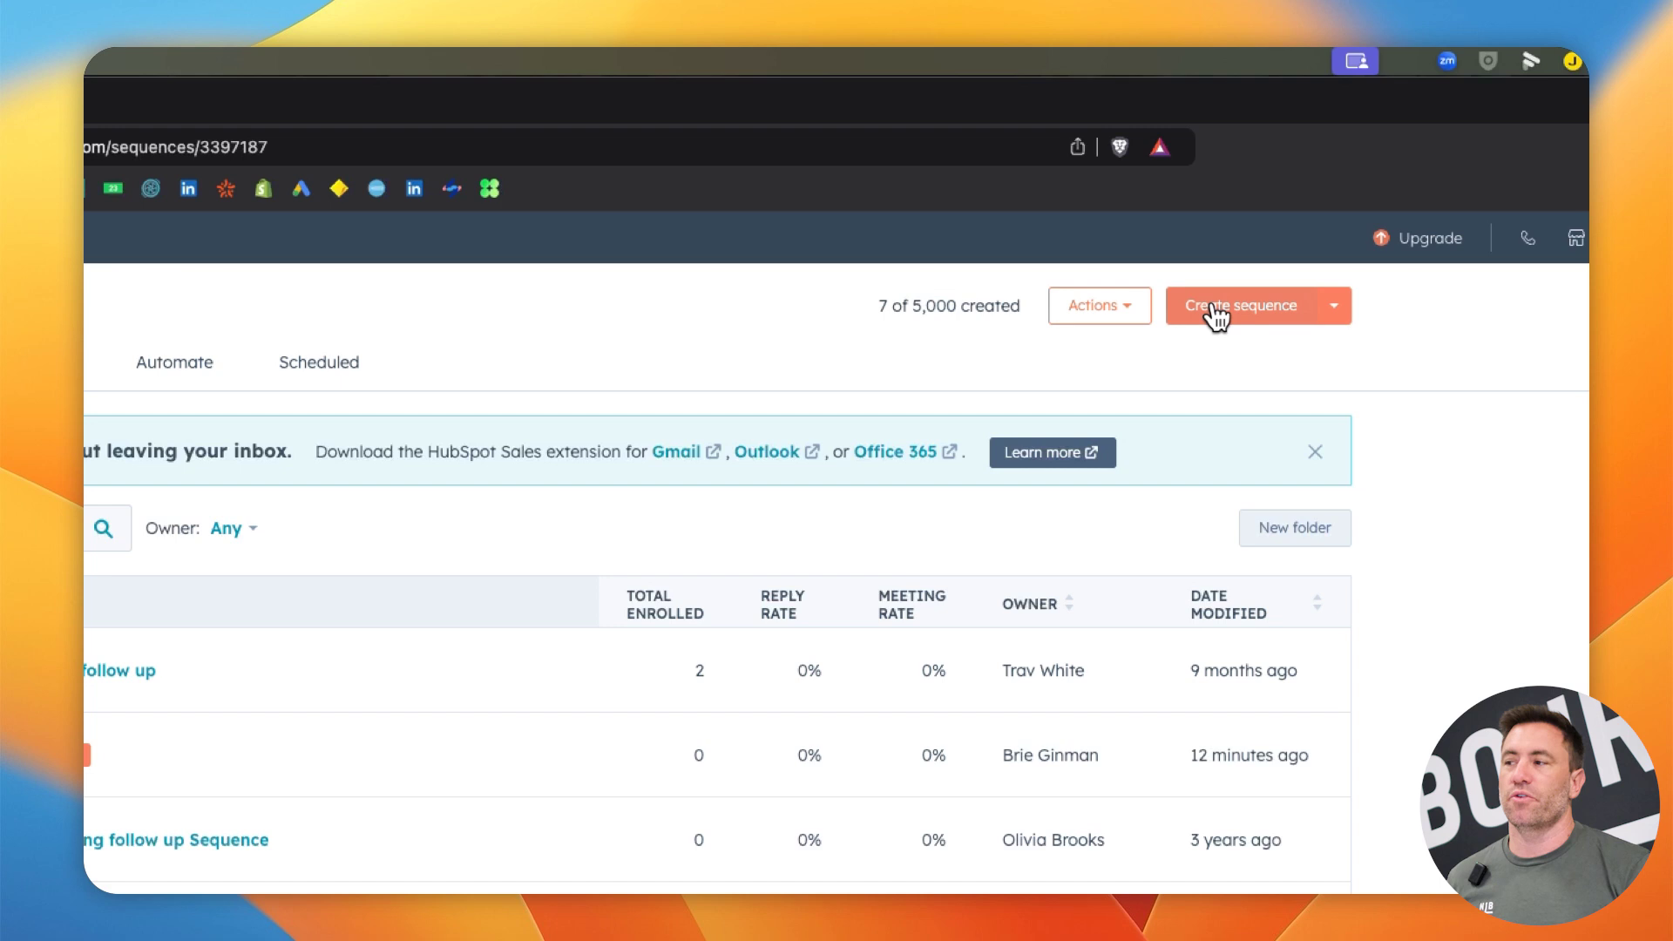
{"action": "left_click", "coordinate": [1214, 317]}
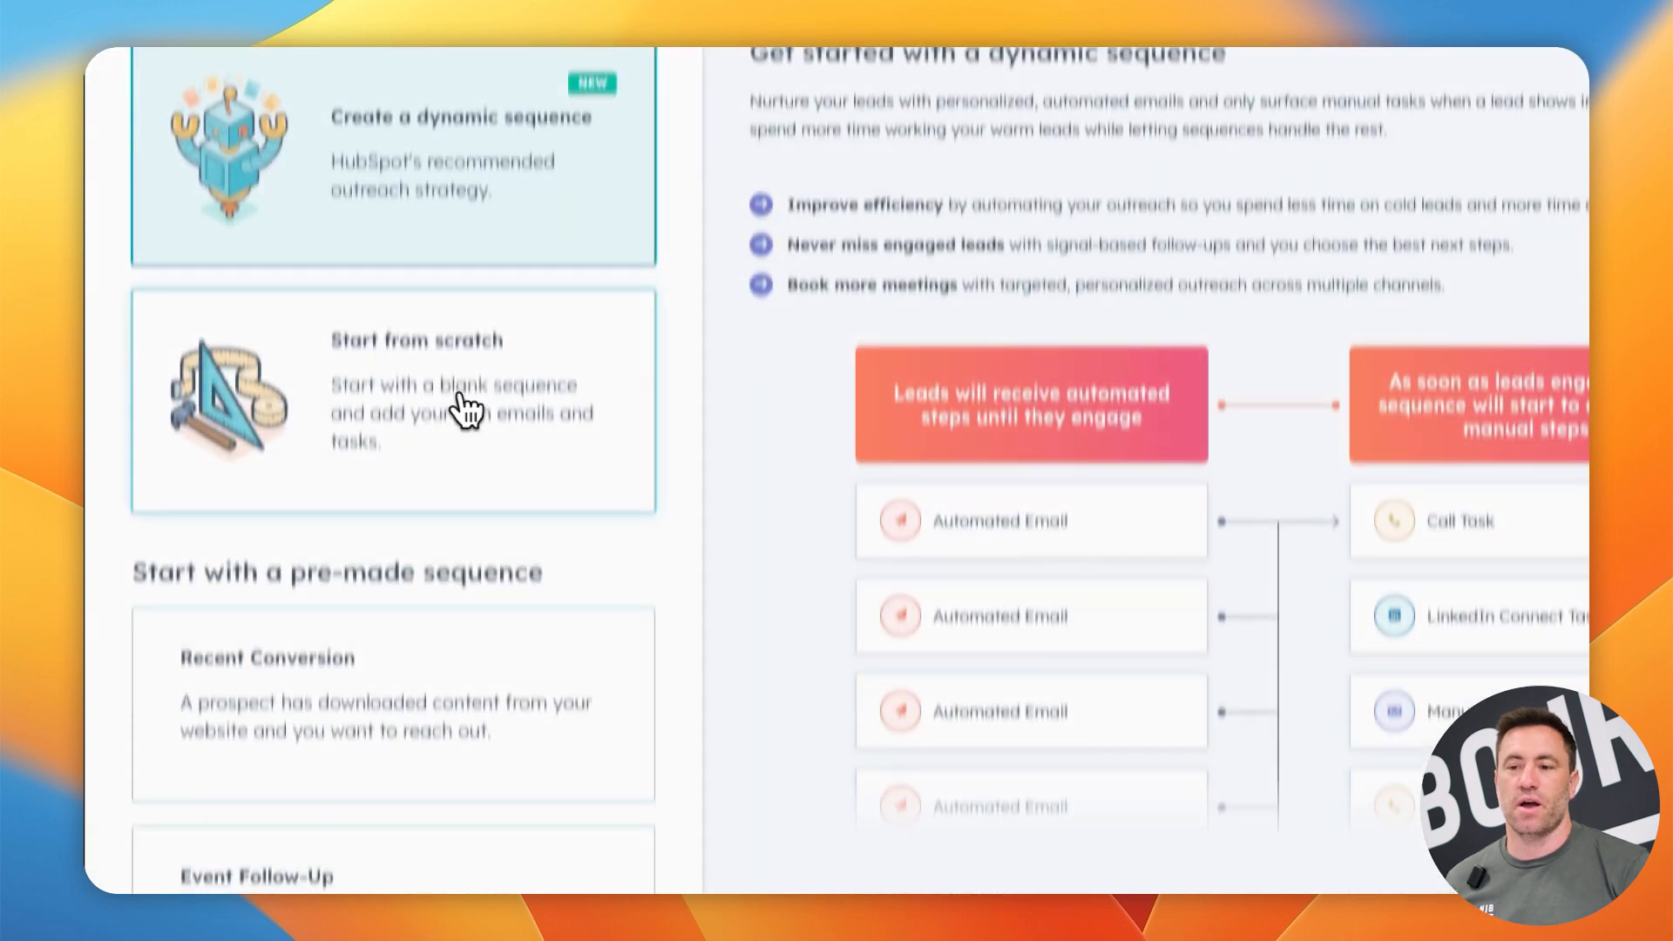
{"action": "scroll", "coordinate": [467, 665], "scroll_direction": "down", "scroll_amount": 3}
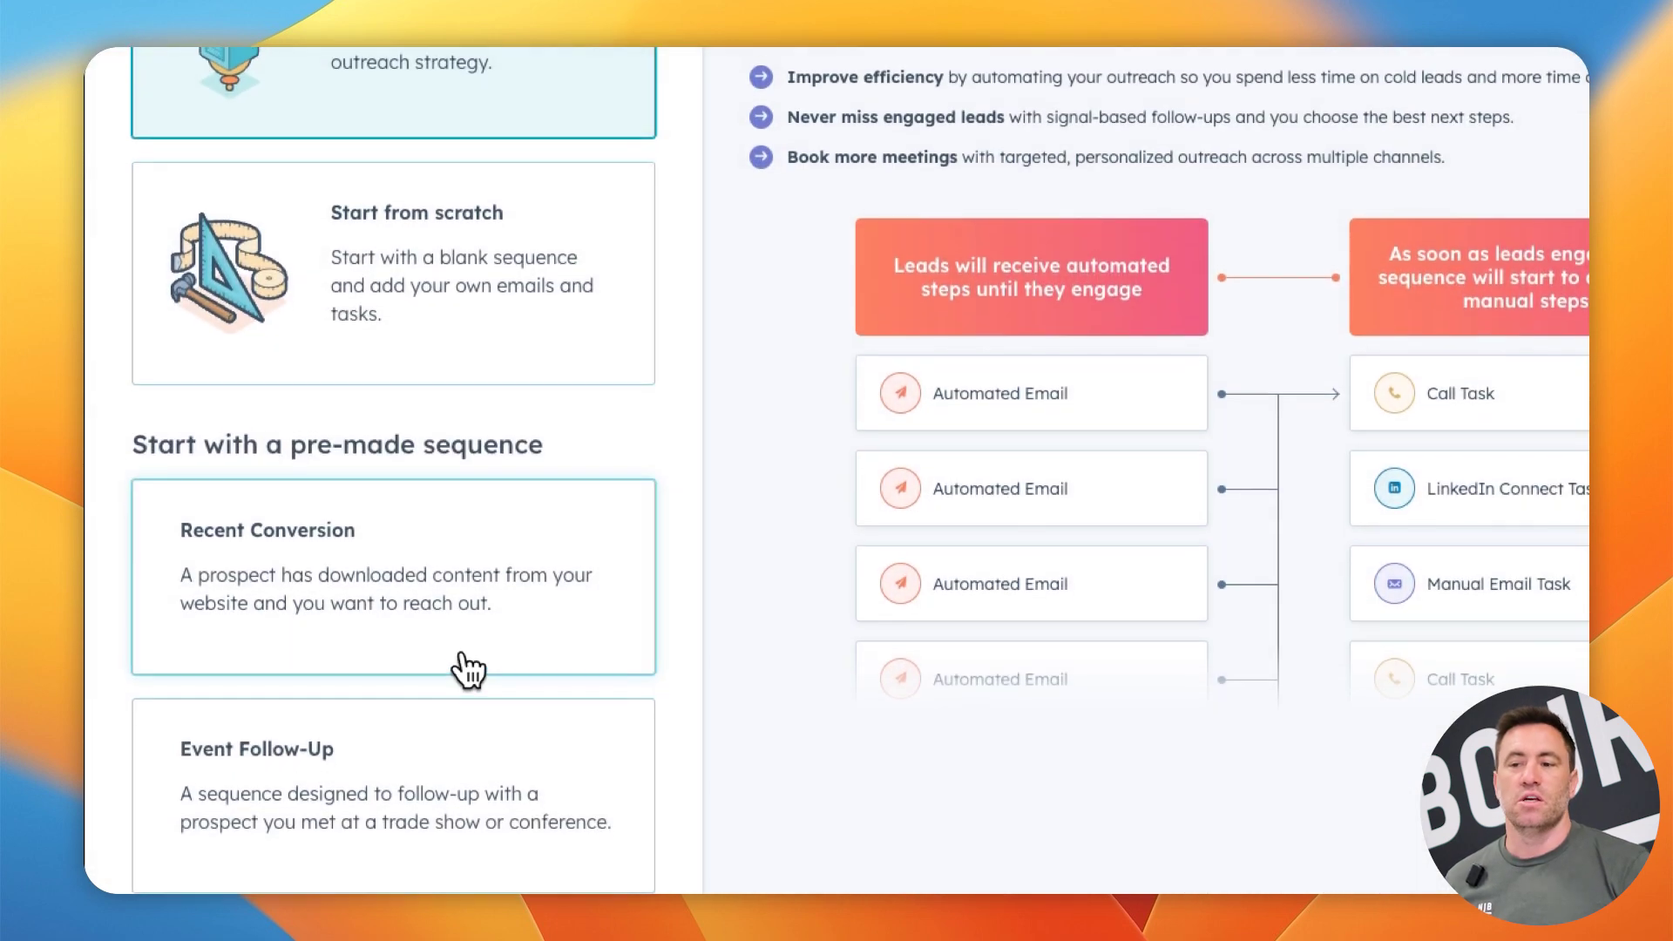
{"action": "scroll", "coordinate": [467, 665], "scroll_direction": "down", "scroll_amount": 5}
{"action": "scroll", "coordinate": [361, 592], "scroll_direction": "up", "scroll_amount": 8}
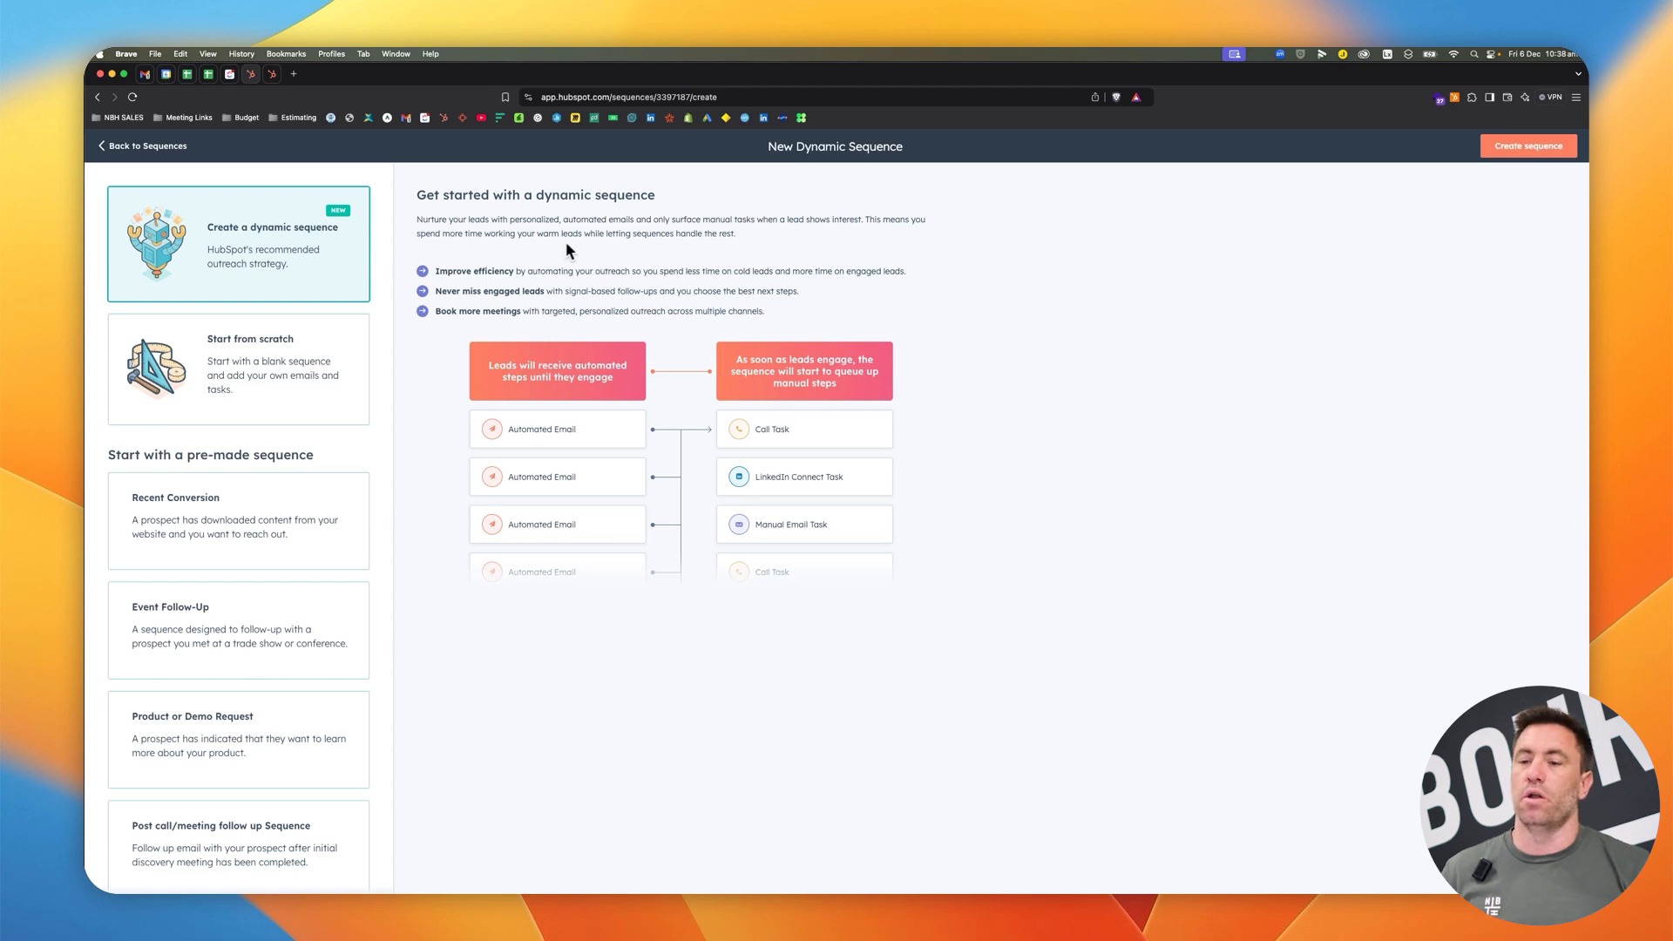
- Go back to the sequence list, open the HSHT dynamic sequence, and view its Steps
{"action": "left_click", "coordinate": [145, 147]}
{"action": "left_click", "coordinate": [1002, 664]}
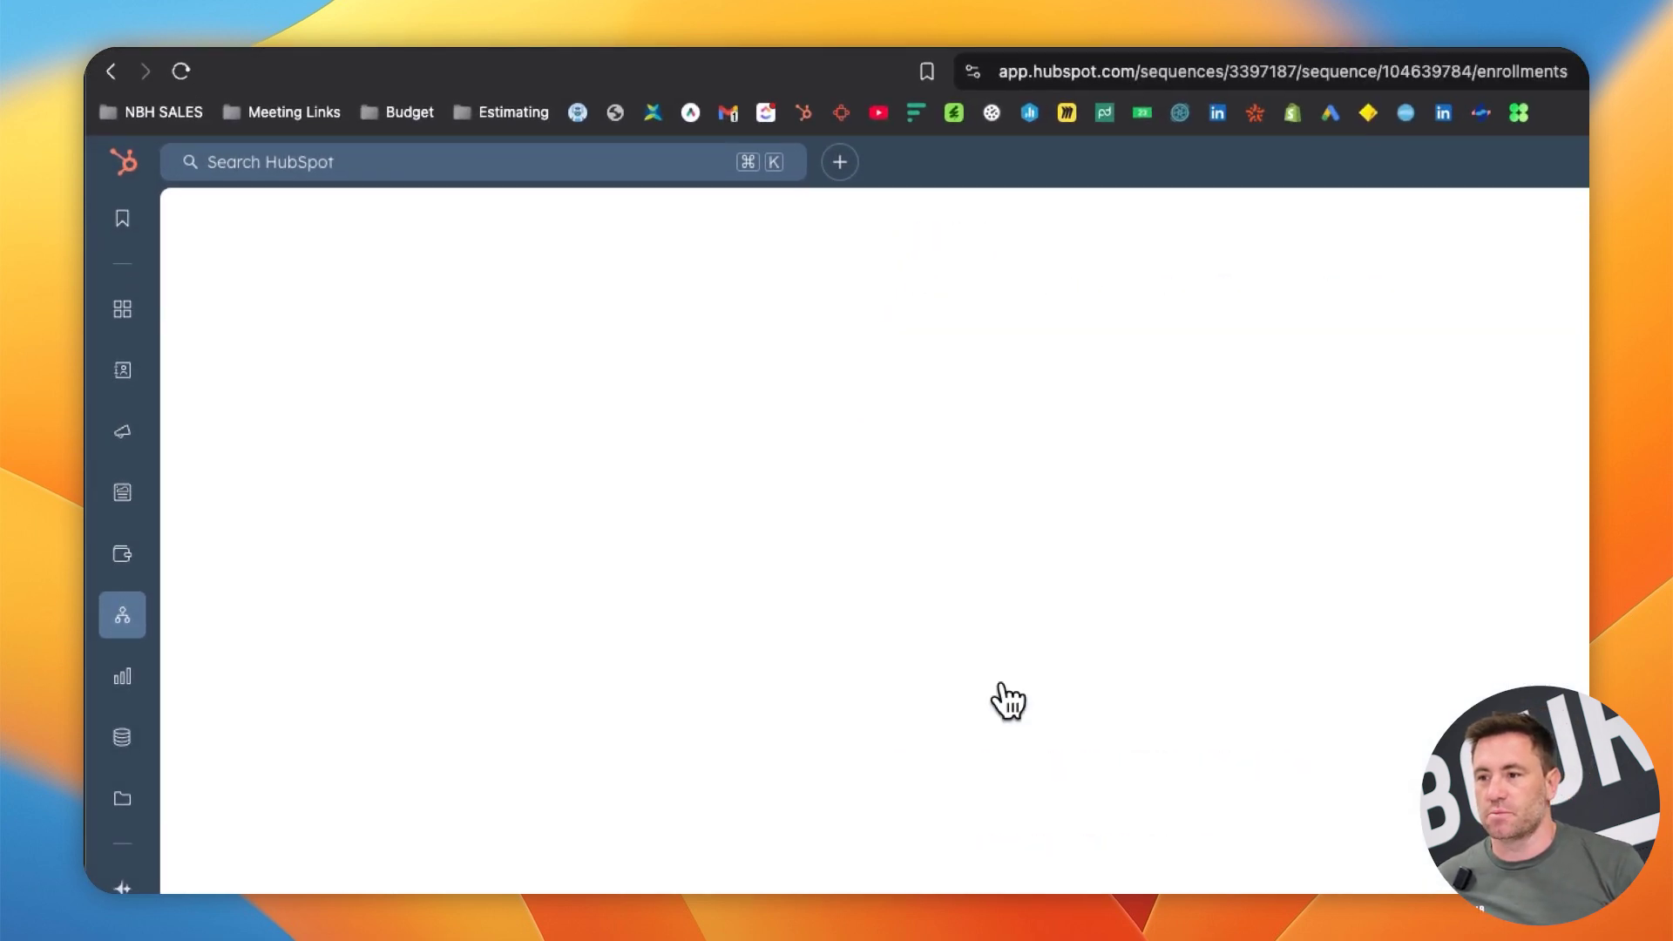
{"action": "left_click", "coordinate": [460, 319]}
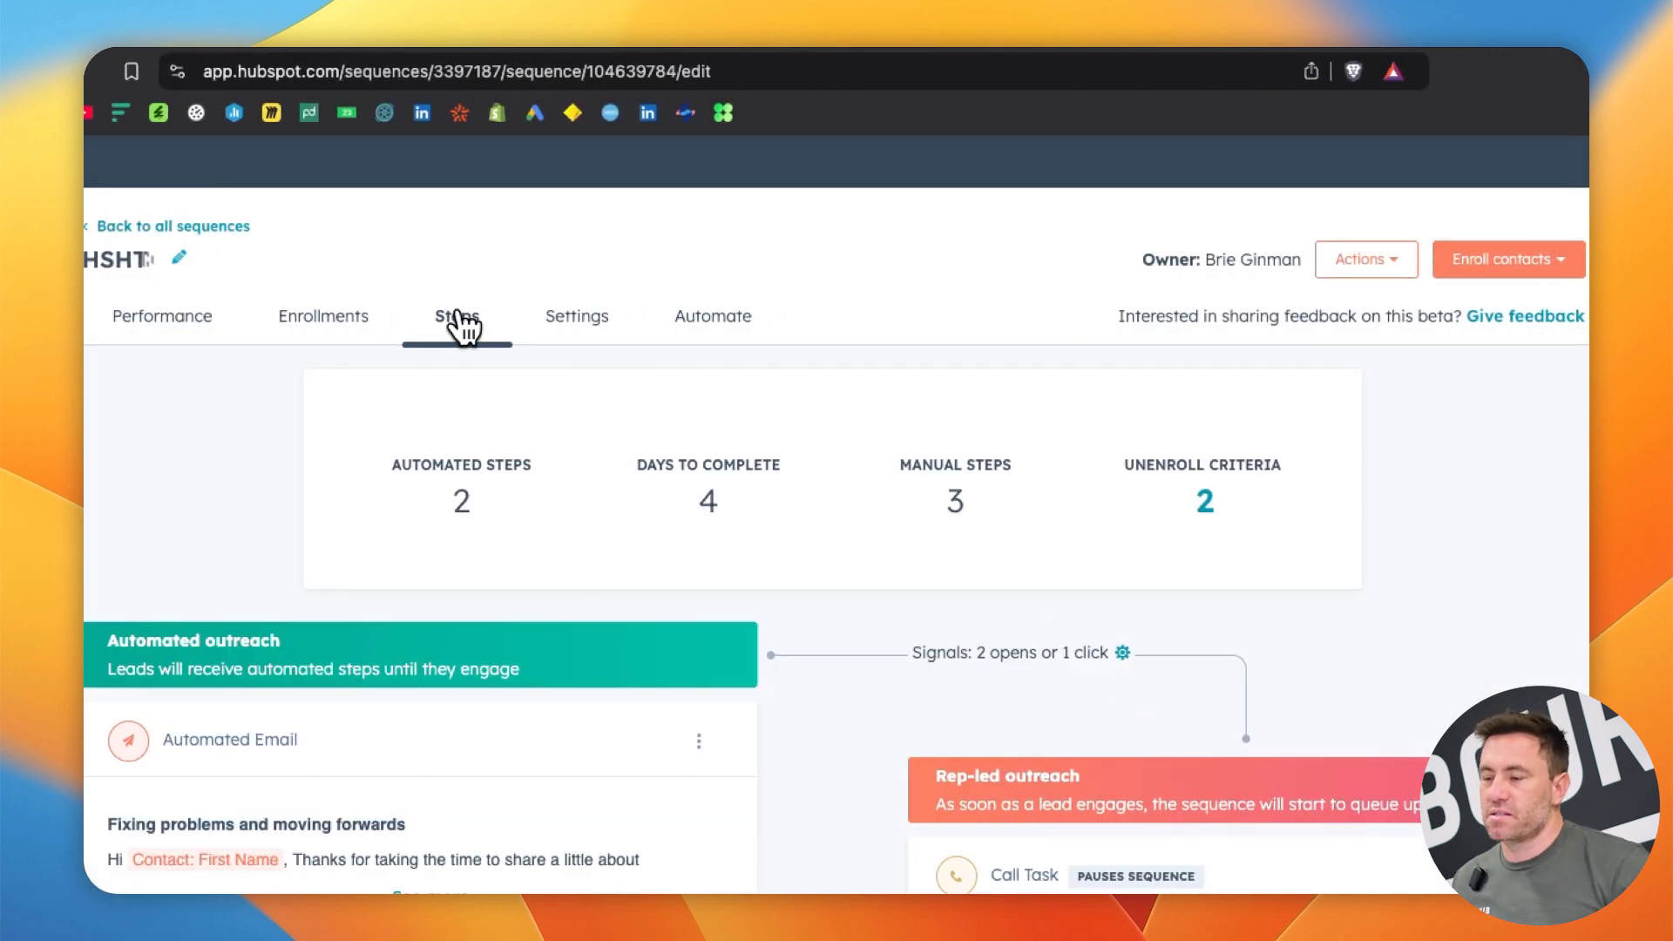
{"action": "scroll", "coordinate": [456, 702], "scroll_direction": "down", "scroll_amount": 5}
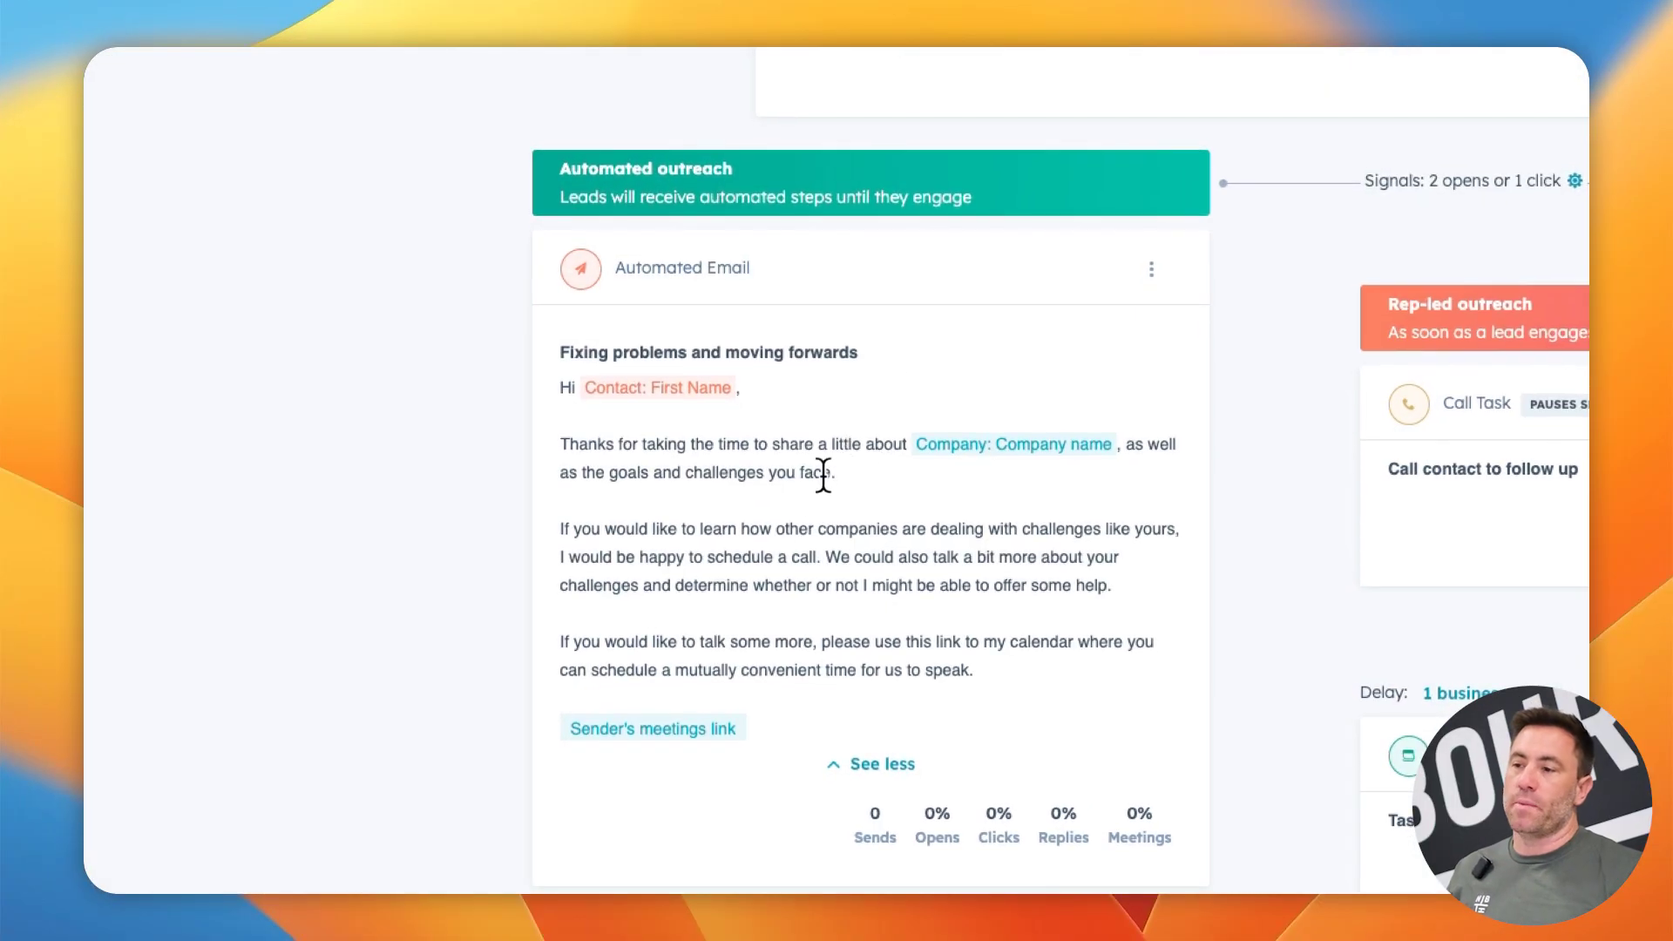
{"action": "scroll", "coordinate": [769, 589], "scroll_direction": "down", "scroll_amount": 1}
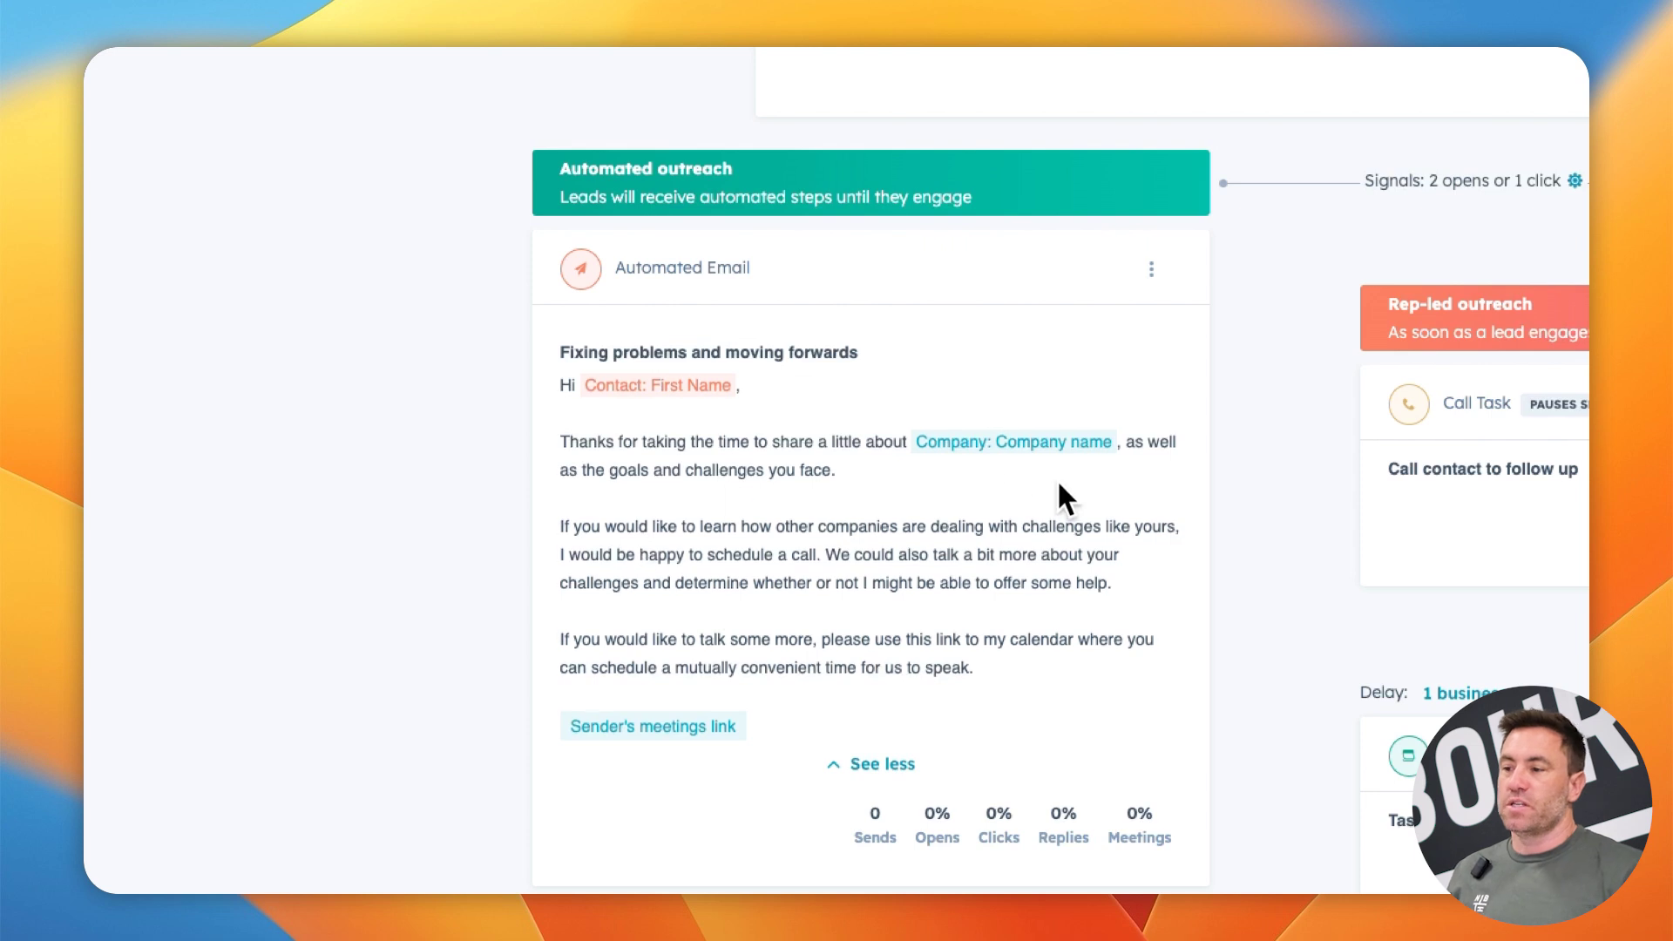
{"action": "scroll", "coordinate": [745, 647], "scroll_direction": "down", "scroll_amount": 2}
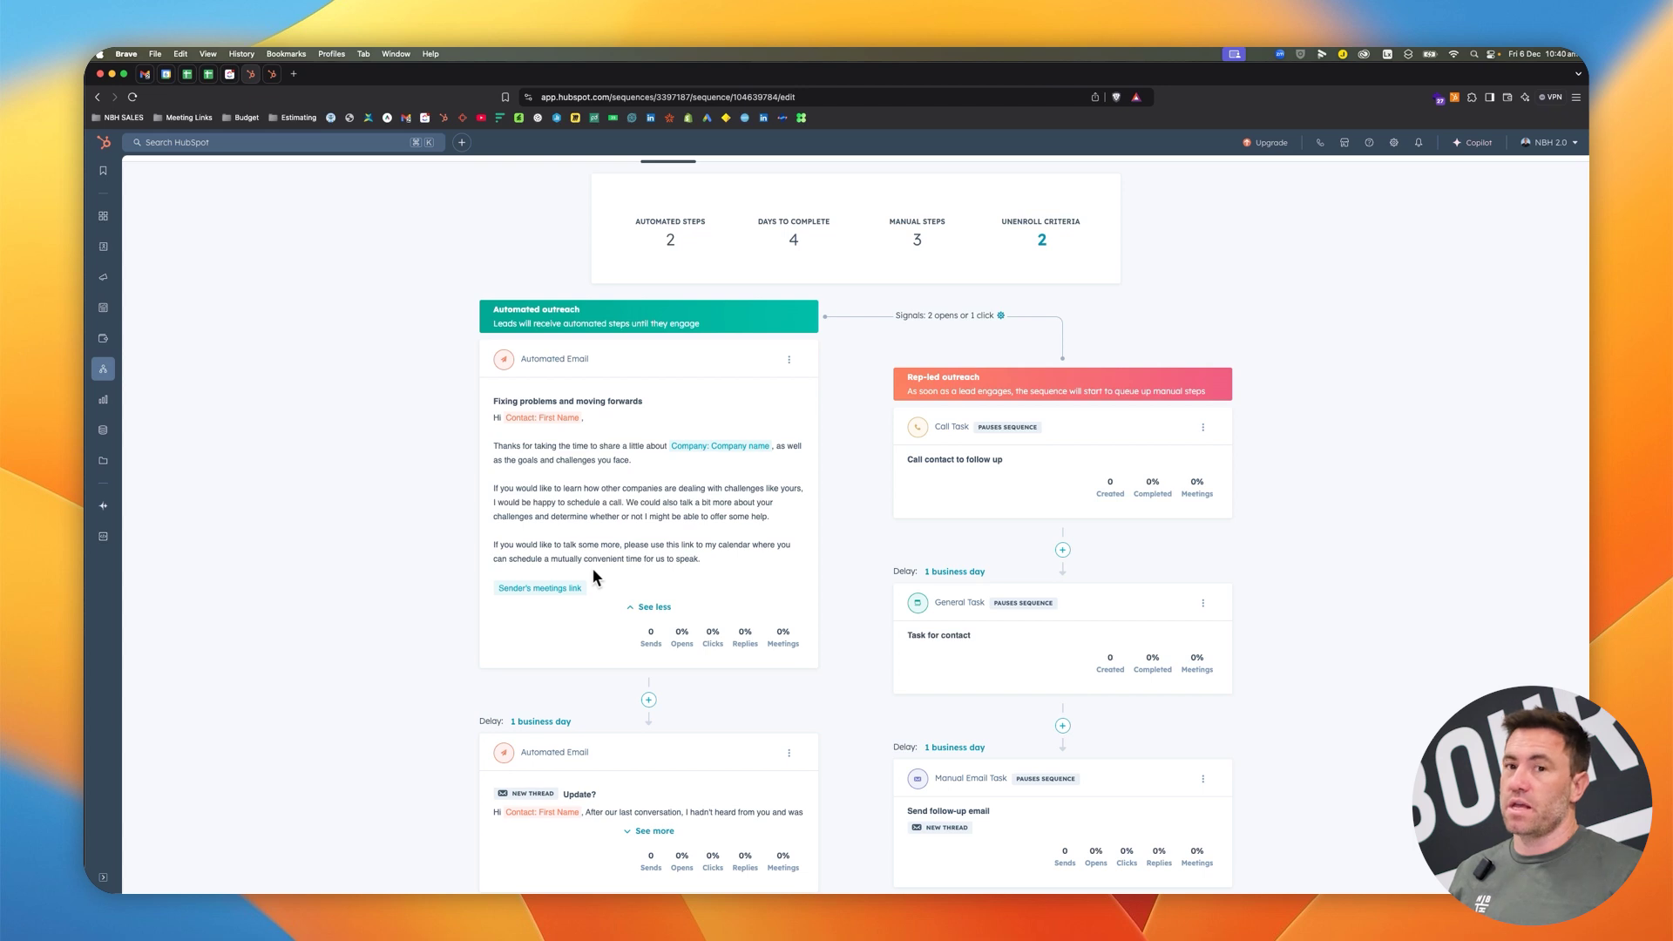
{"action": "left_click", "coordinate": [1000, 315]}
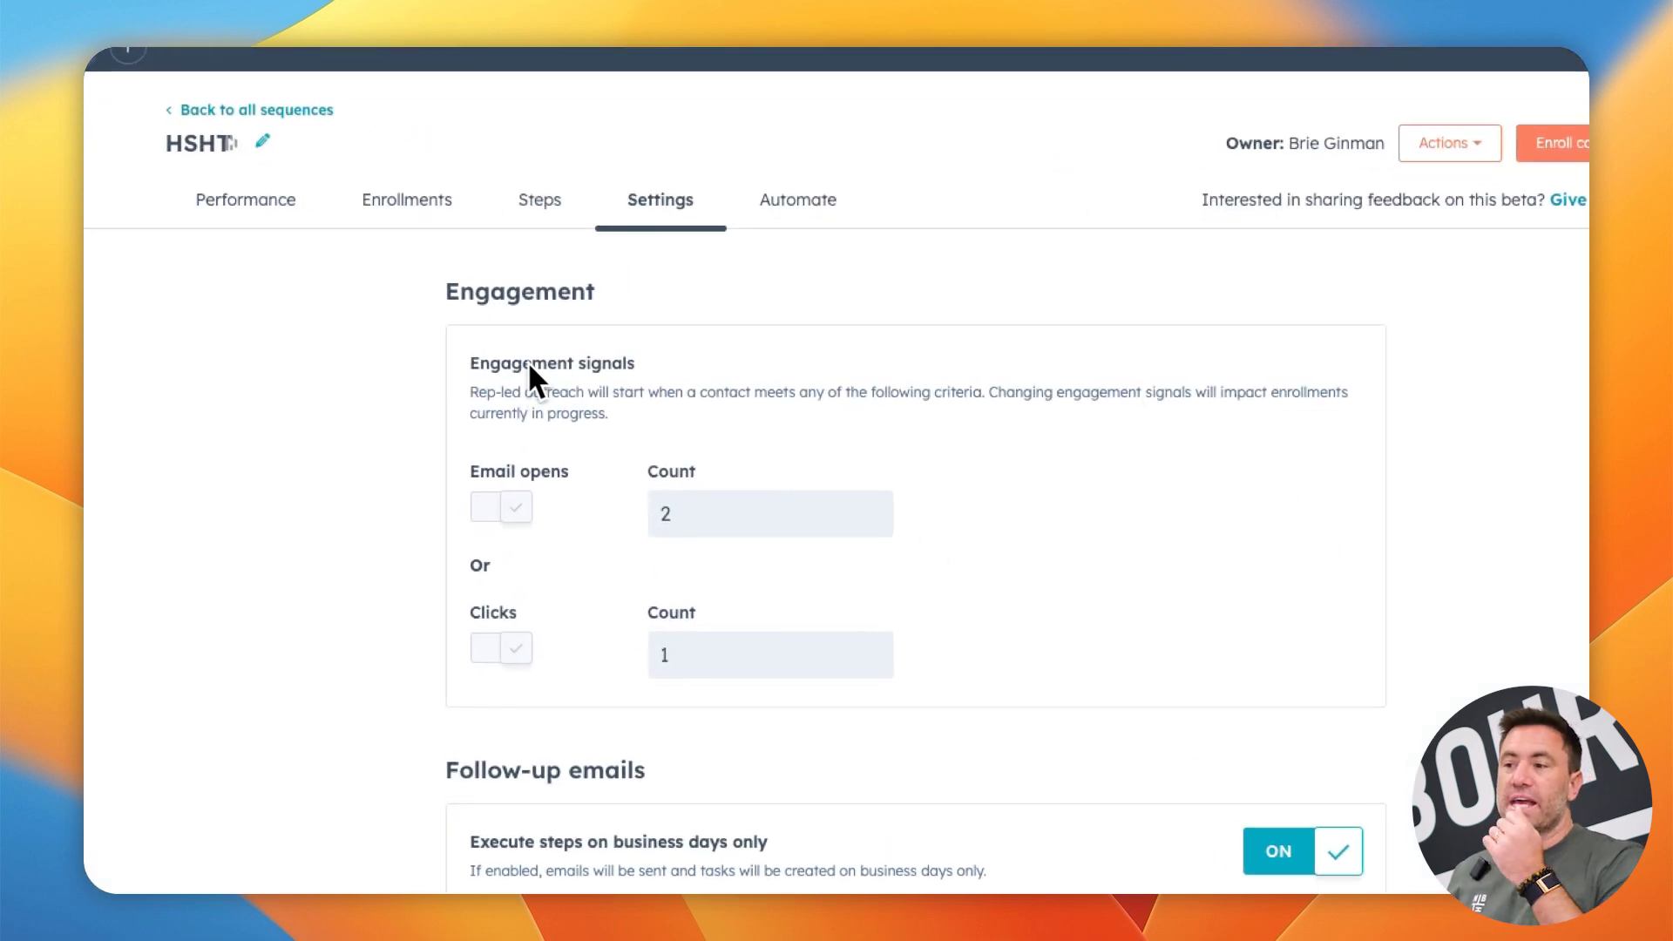
{"action": "left_click_drag", "start_coordinate": [498, 393], "coordinate": [831, 396]}
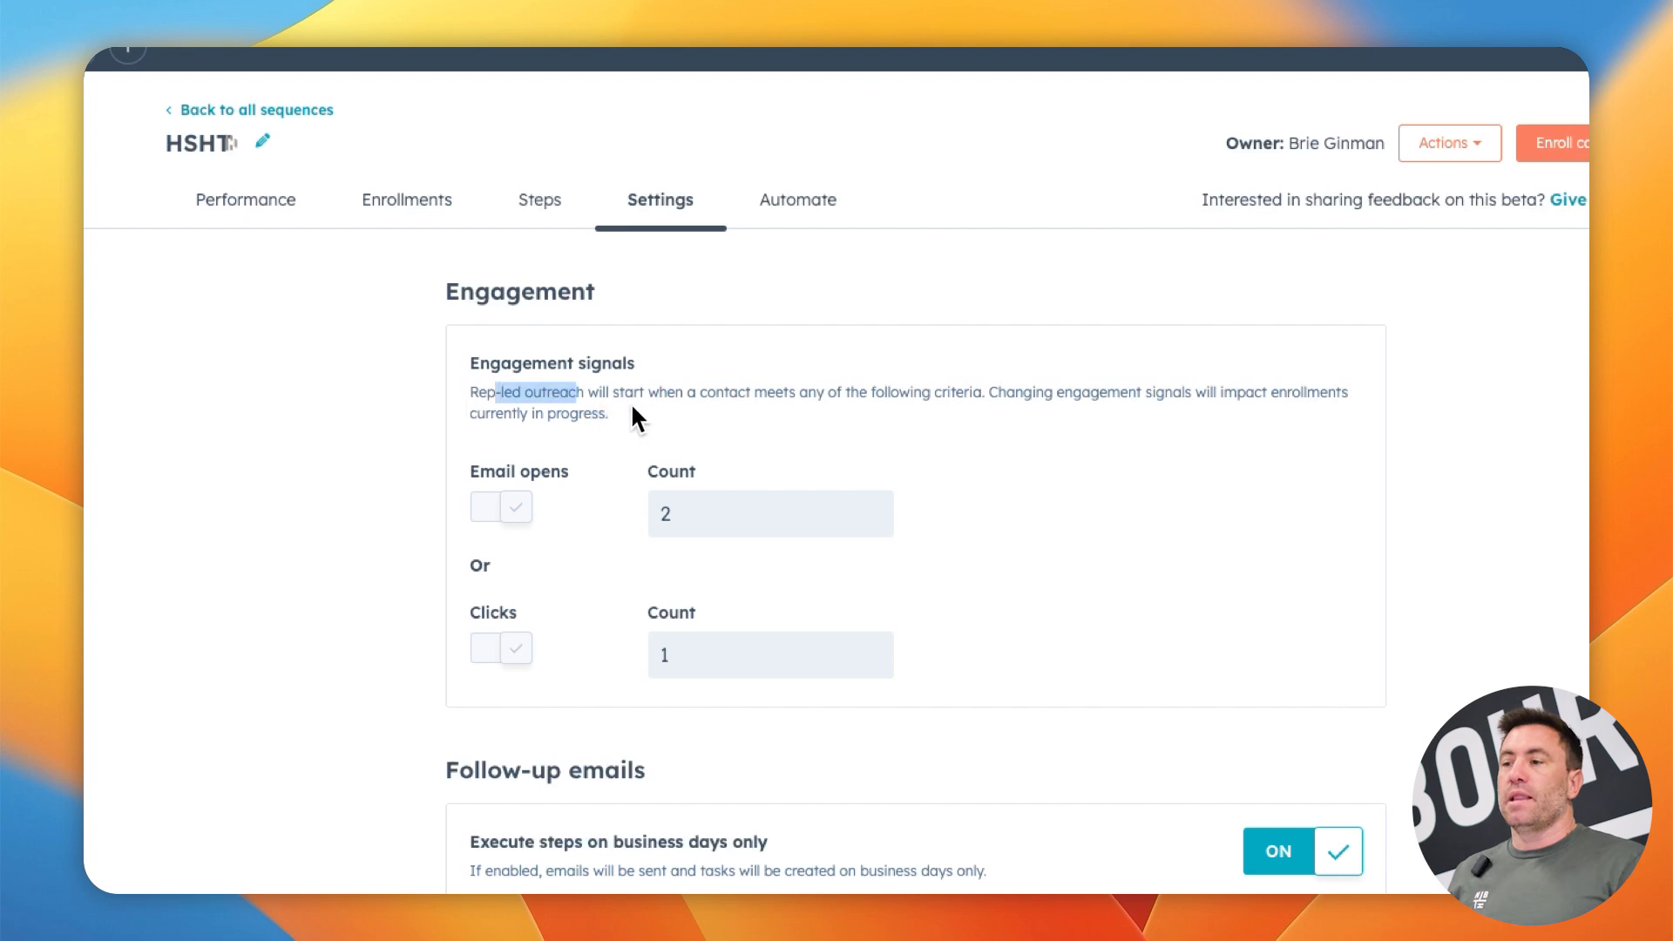
{"action": "left_click", "coordinate": [835, 399]}
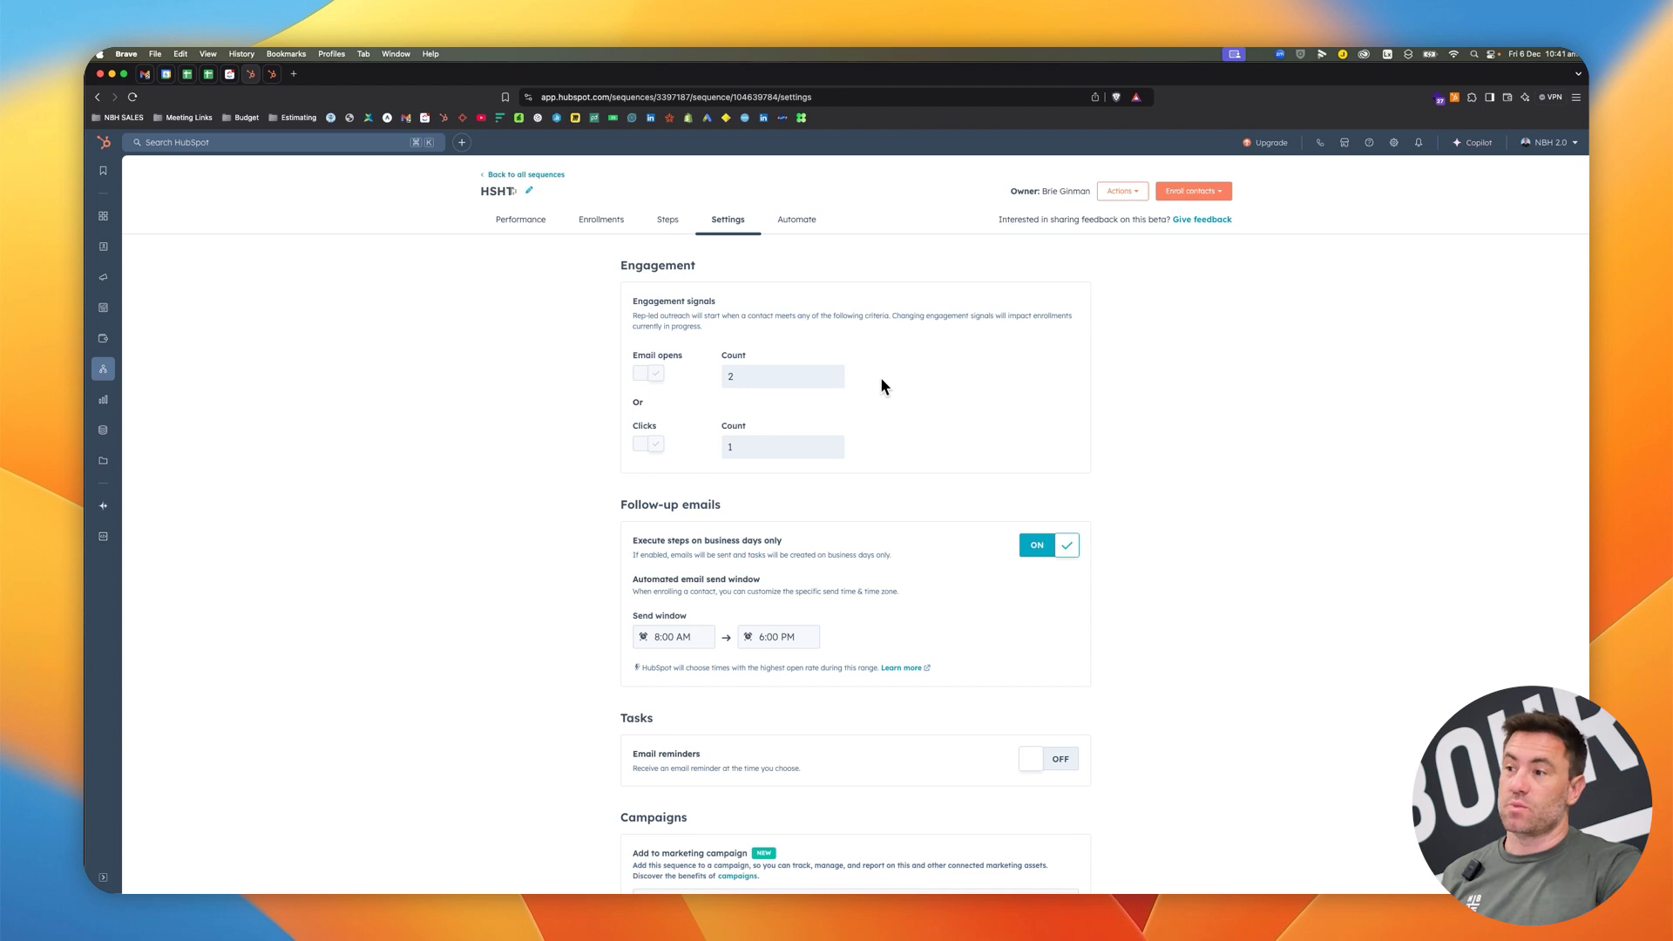
{"action": "scroll", "coordinate": [836, 437], "scroll_direction": "down", "scroll_amount": 1}
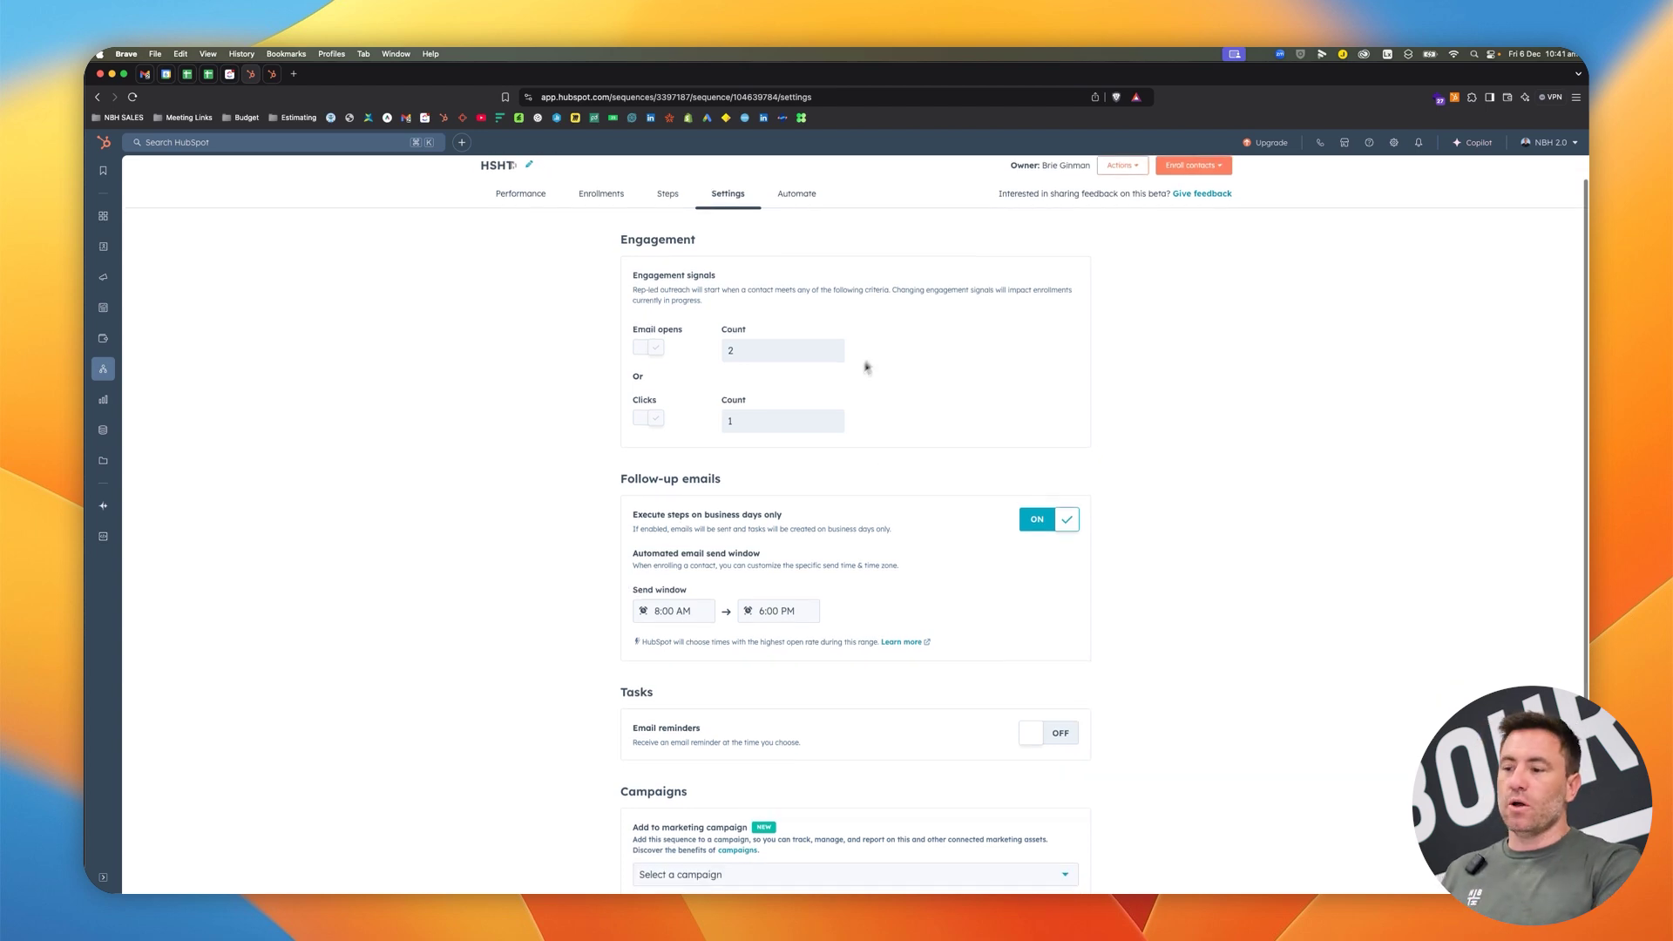
{"action": "scroll", "coordinate": [950, 499], "scroll_direction": "down", "scroll_amount": 2}
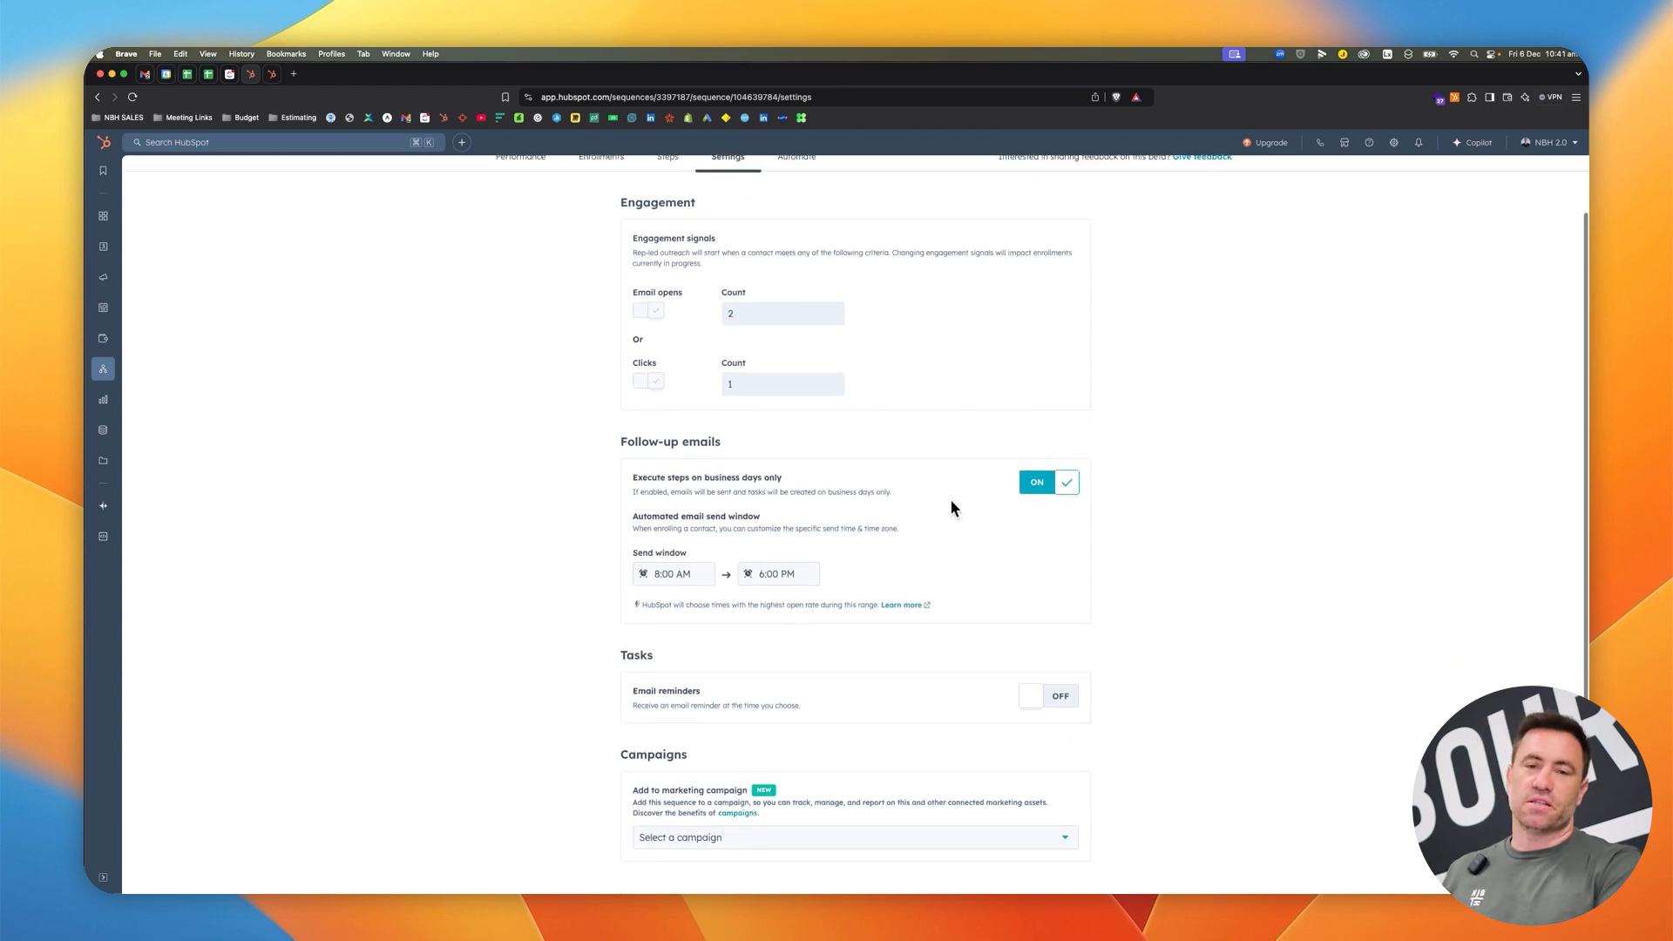
{"action": "scroll", "coordinate": [949, 500], "scroll_direction": "down", "scroll_amount": 1}
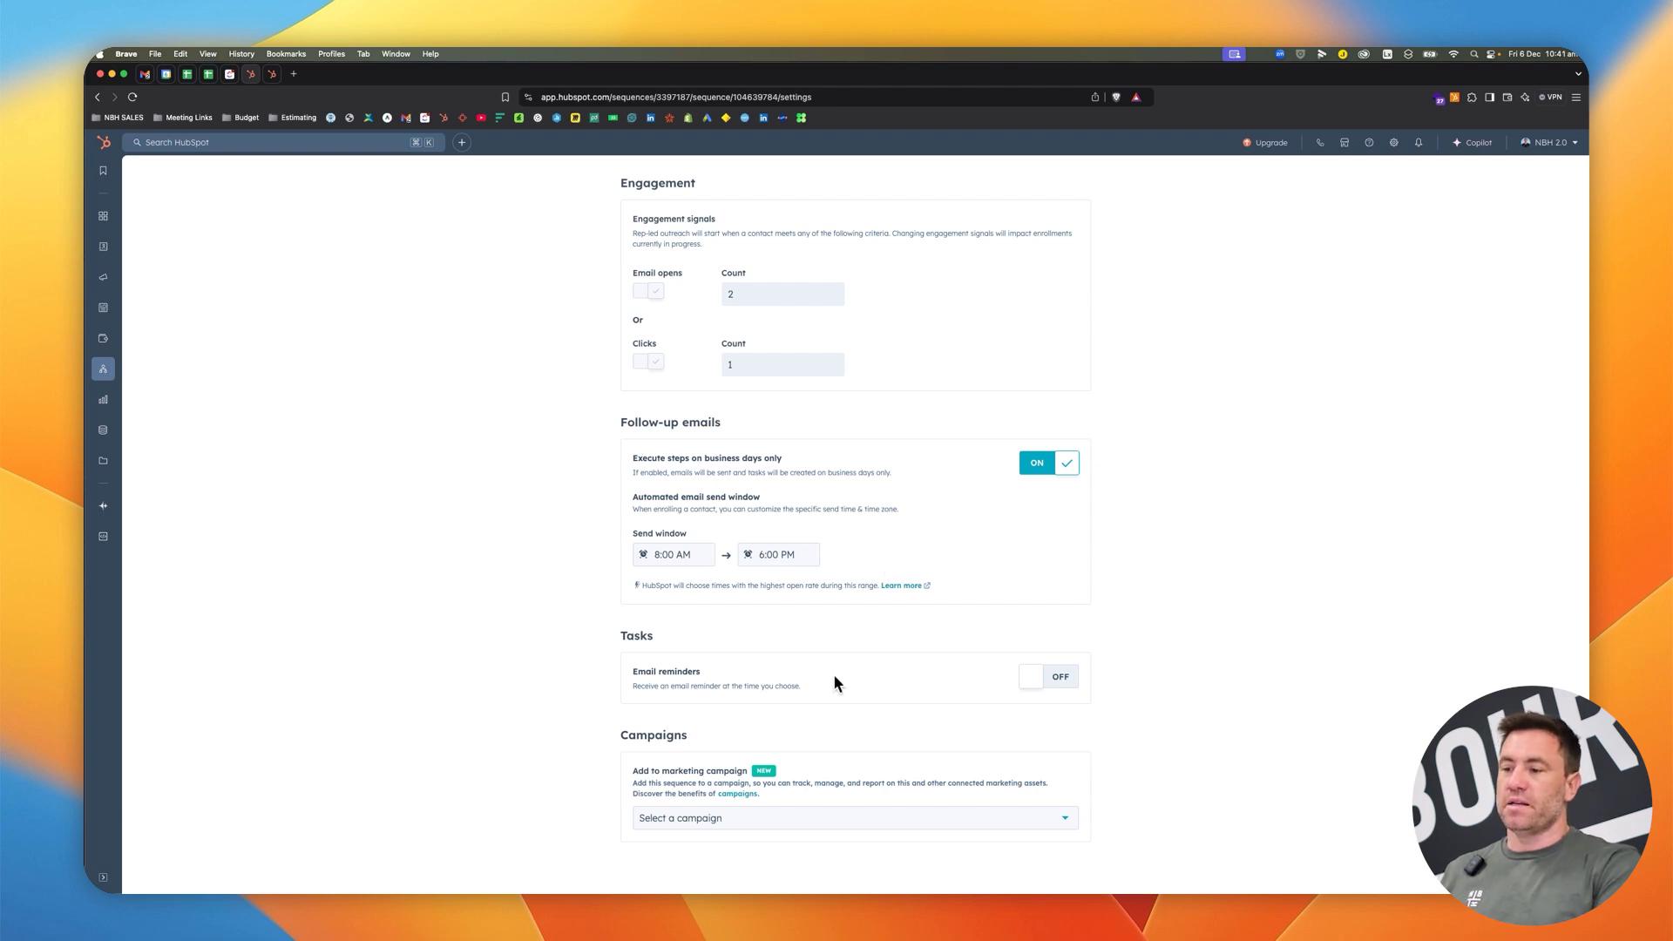
{"action": "scroll", "coordinate": [717, 810], "scroll_direction": "up", "scroll_amount": 2}
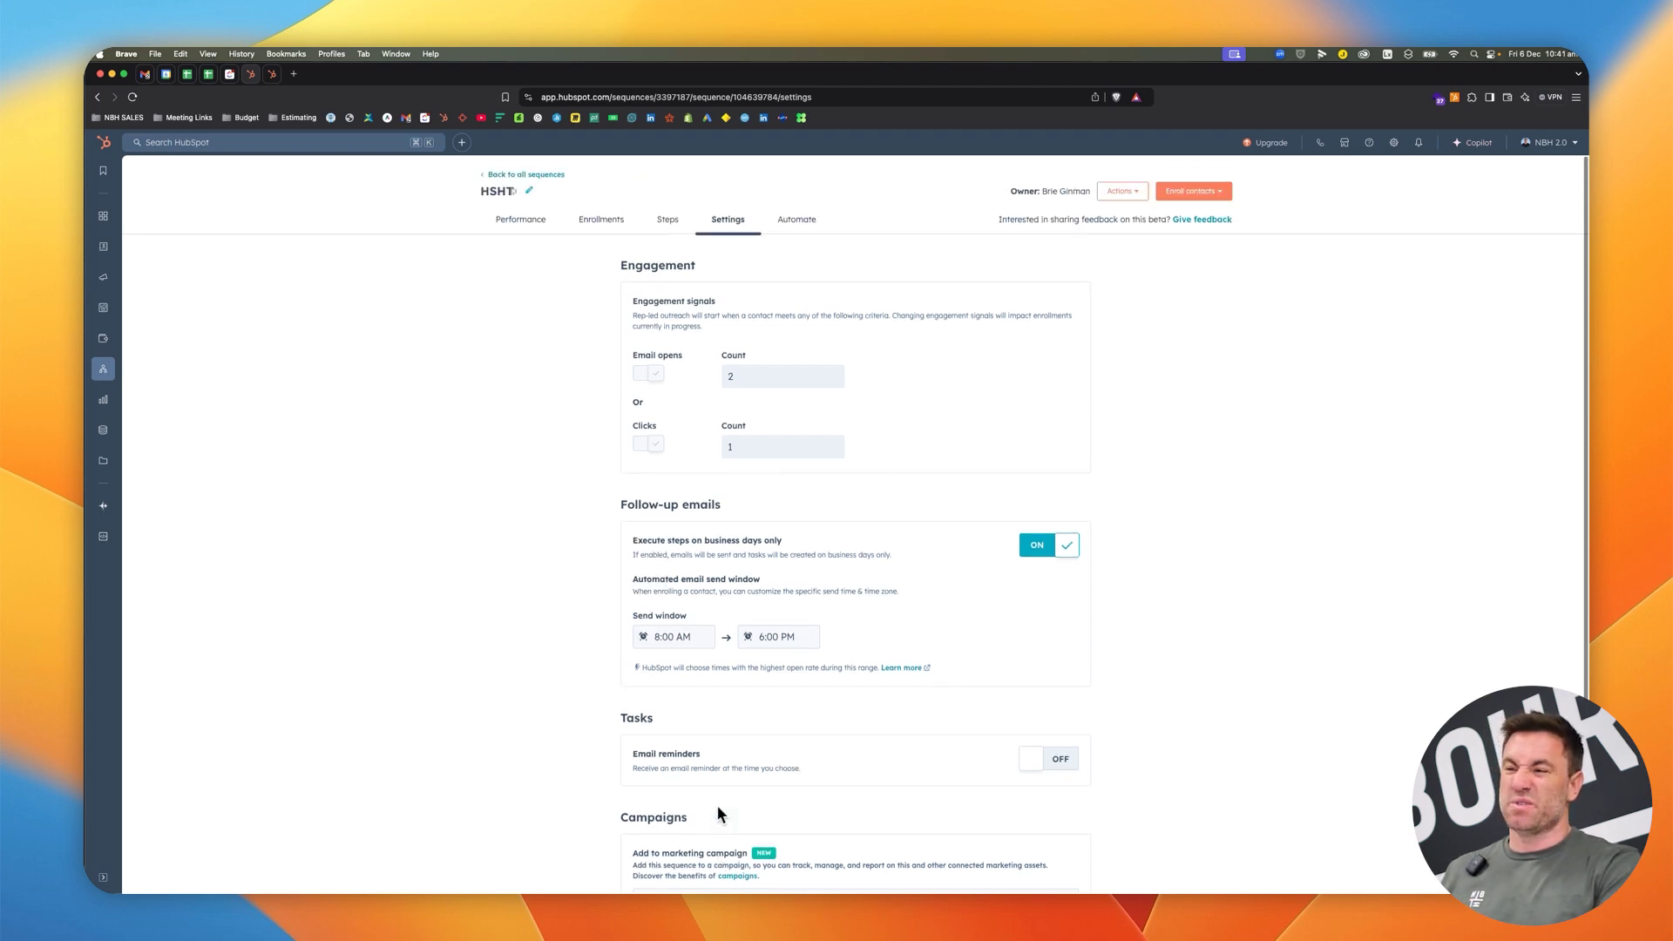
- Show the HSHT Steps view with its automated email and rep-led task cards
{"action": "left_click", "coordinate": [666, 220]}
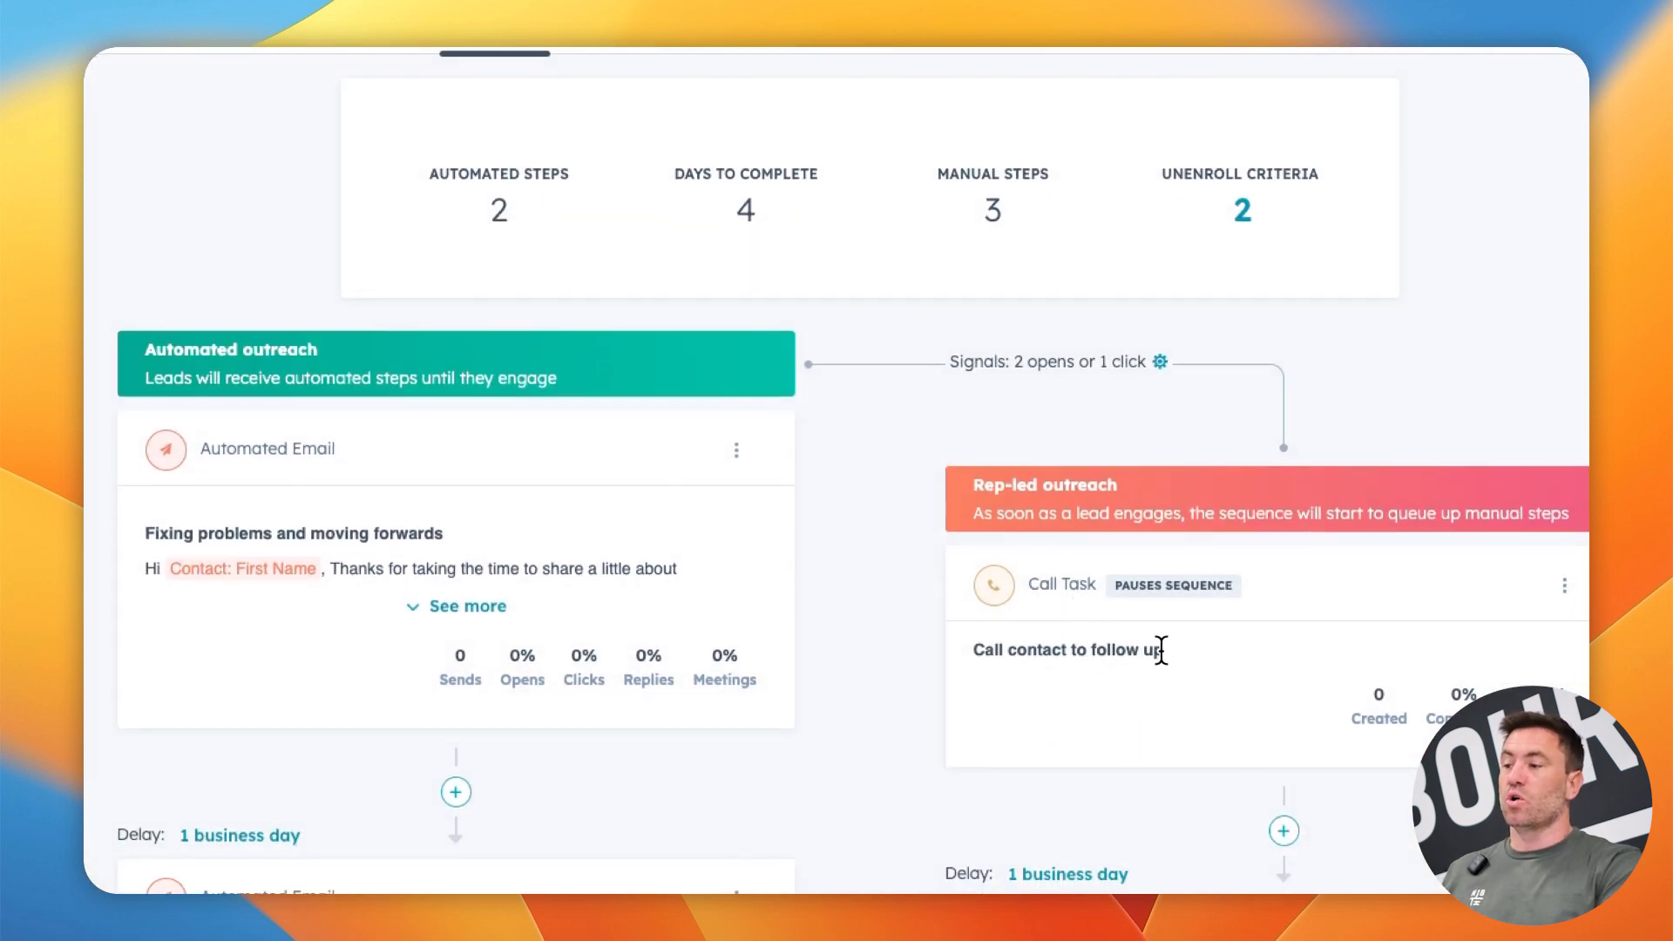
{"action": "scroll", "coordinate": [1158, 649], "scroll_direction": "down", "scroll_amount": 2}
{"action": "scroll", "coordinate": [1124, 680], "scroll_direction": "down", "scroll_amount": 3}
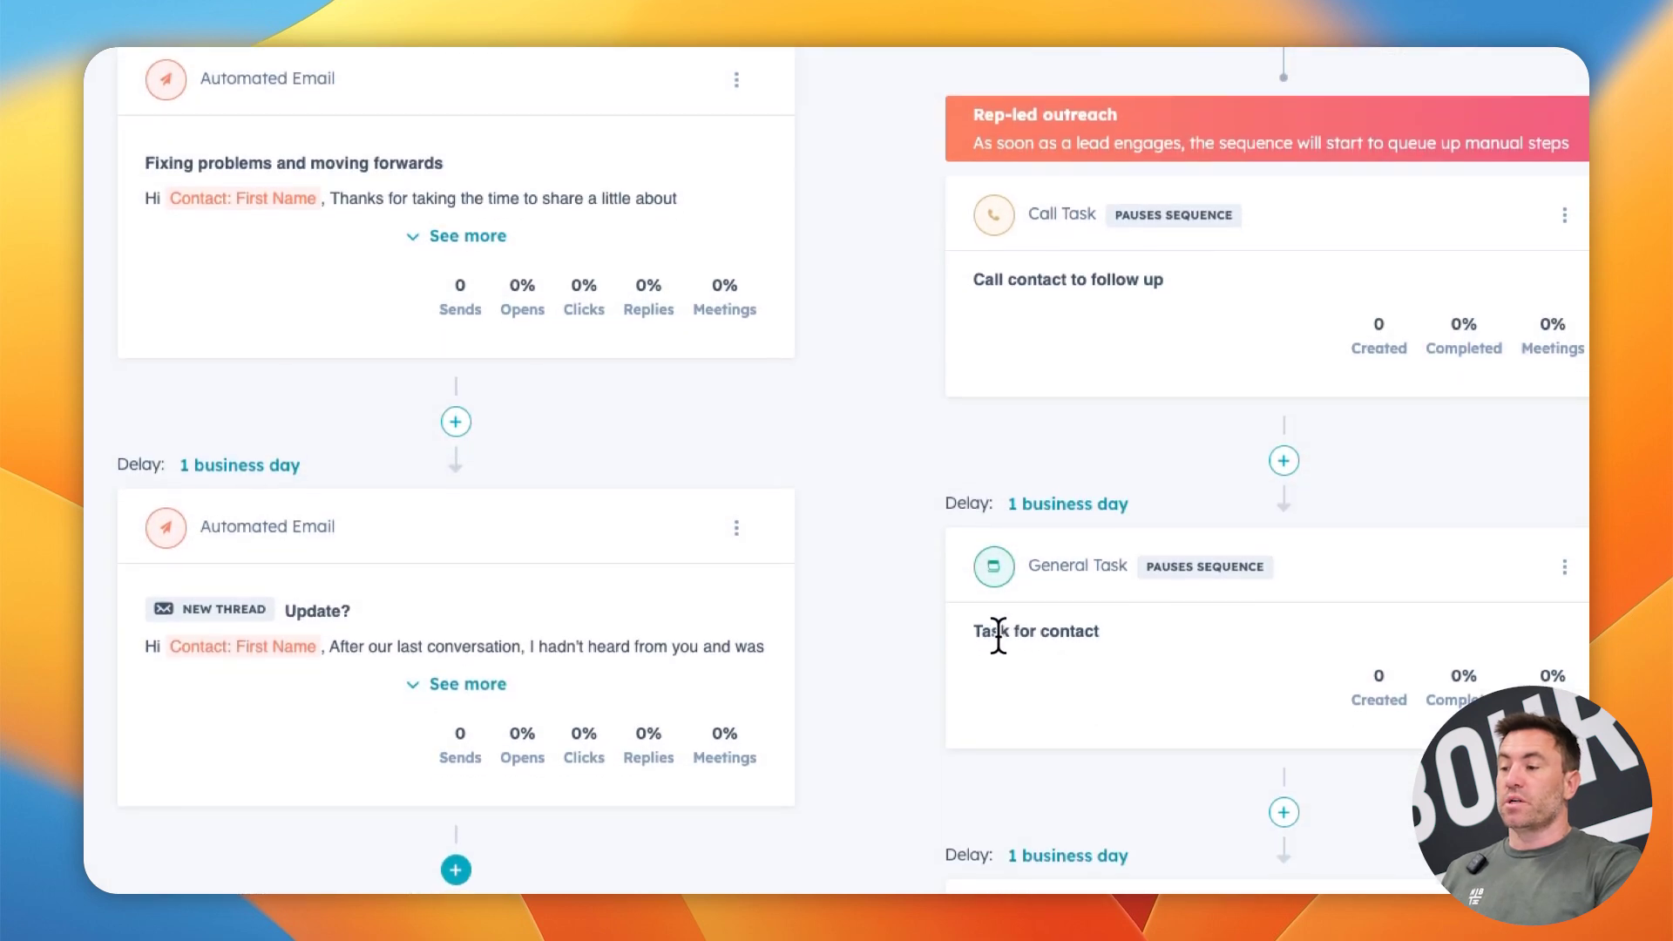
{"action": "left_click_drag", "start_coordinate": [975, 632], "coordinate": [1085, 631]}
{"action": "left_click", "coordinate": [1104, 627]}
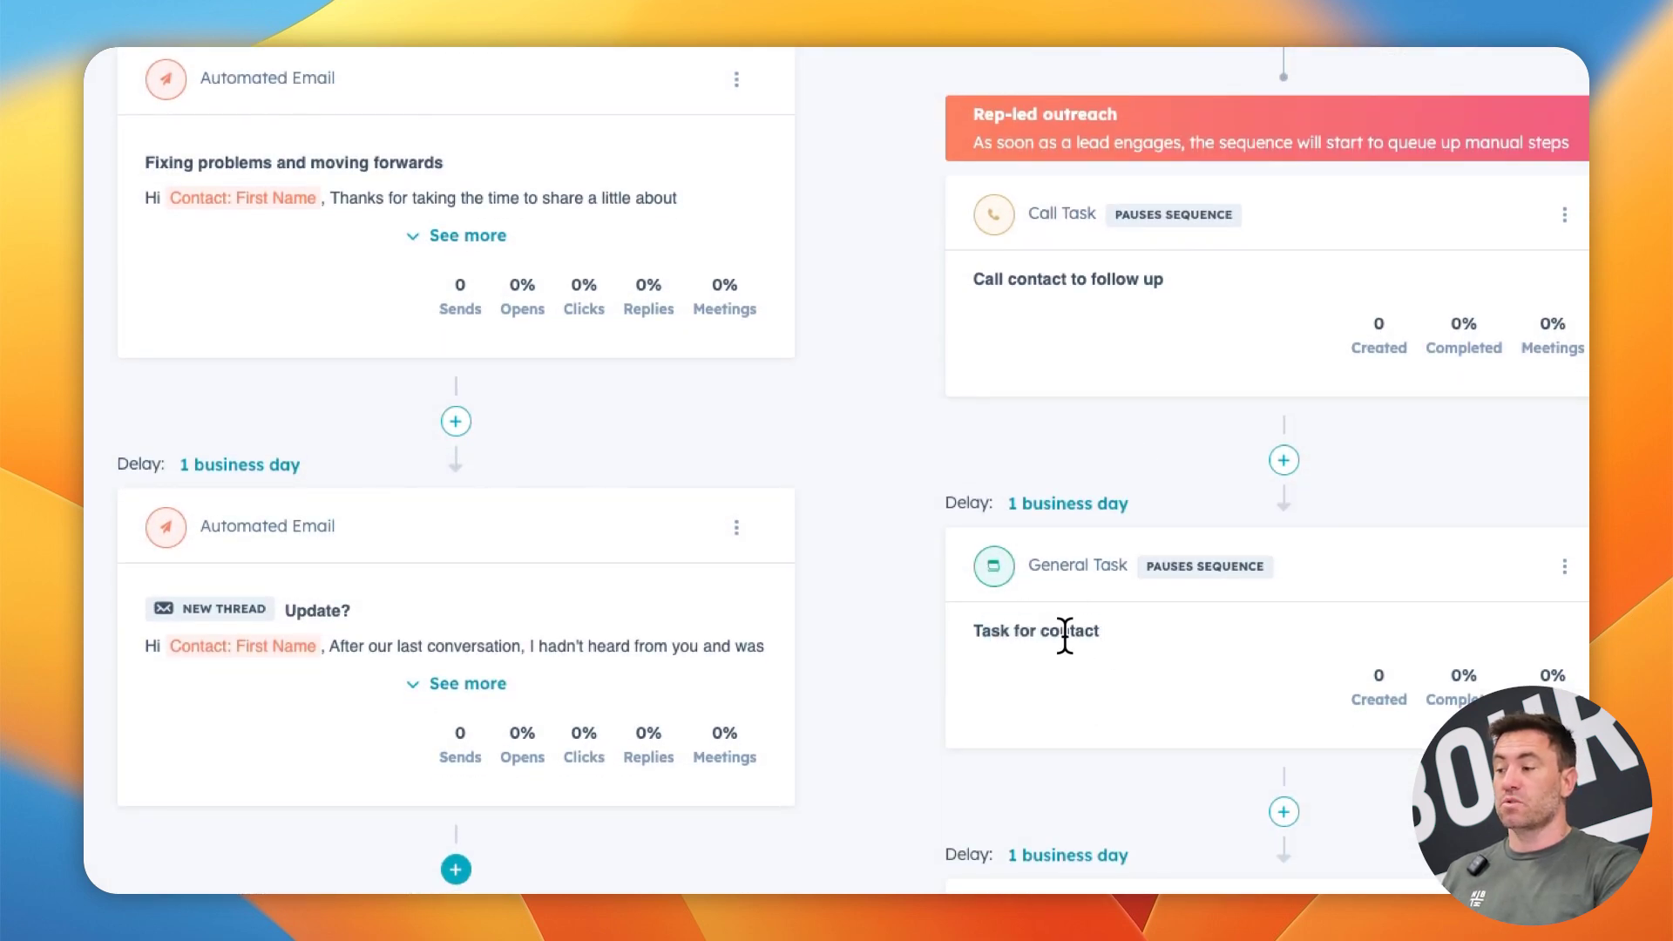
{"action": "scroll", "coordinate": [1144, 693], "scroll_direction": "down", "scroll_amount": 3}
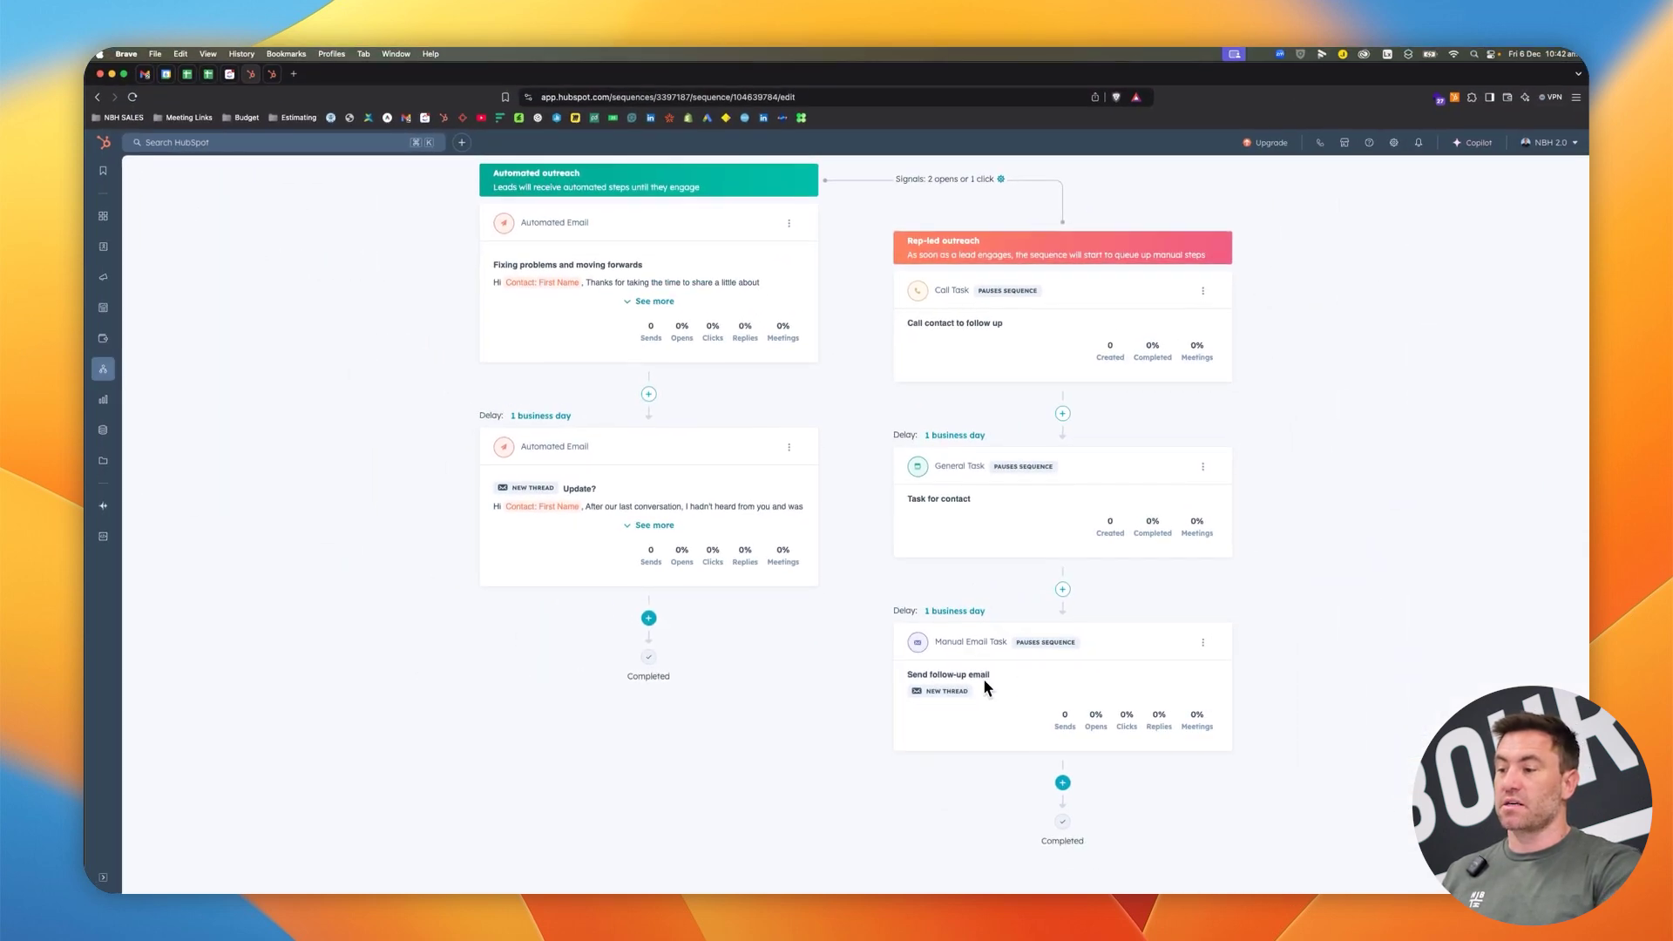
- Show new-step options after the Call Task, expanding then collapsing LinkedIn Integration Tasks
{"action": "left_click", "coordinate": [1061, 416]}
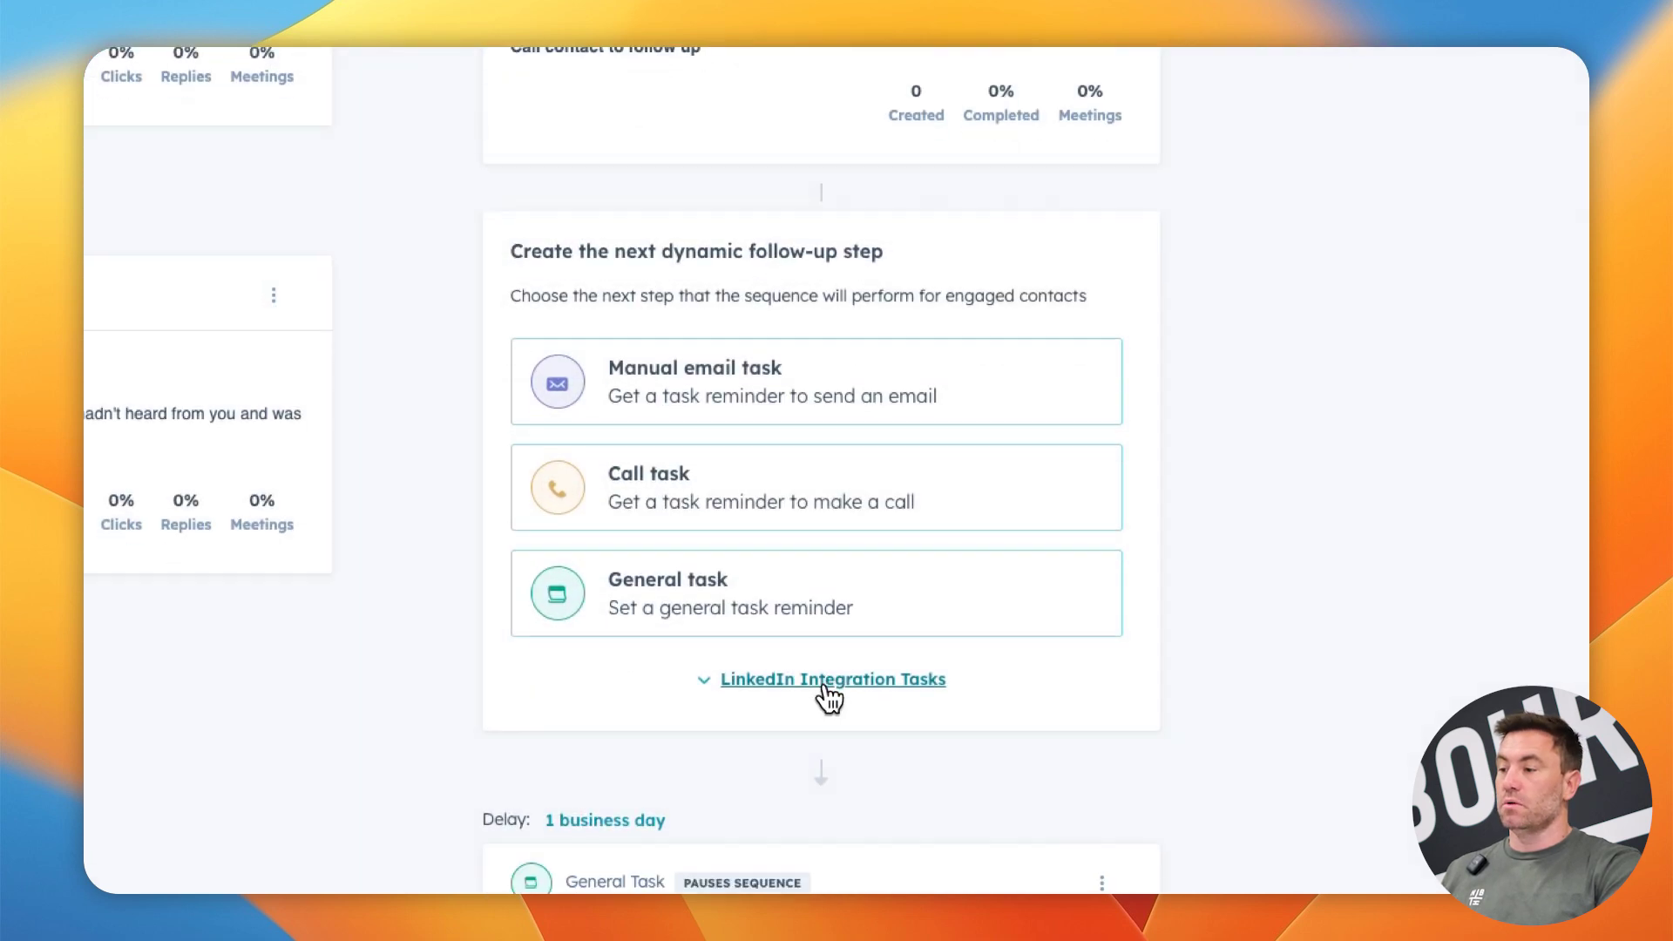
{"action": "left_click", "coordinate": [828, 678]}
{"action": "scroll", "coordinate": [863, 575], "scroll_direction": "down", "scroll_amount": 2}
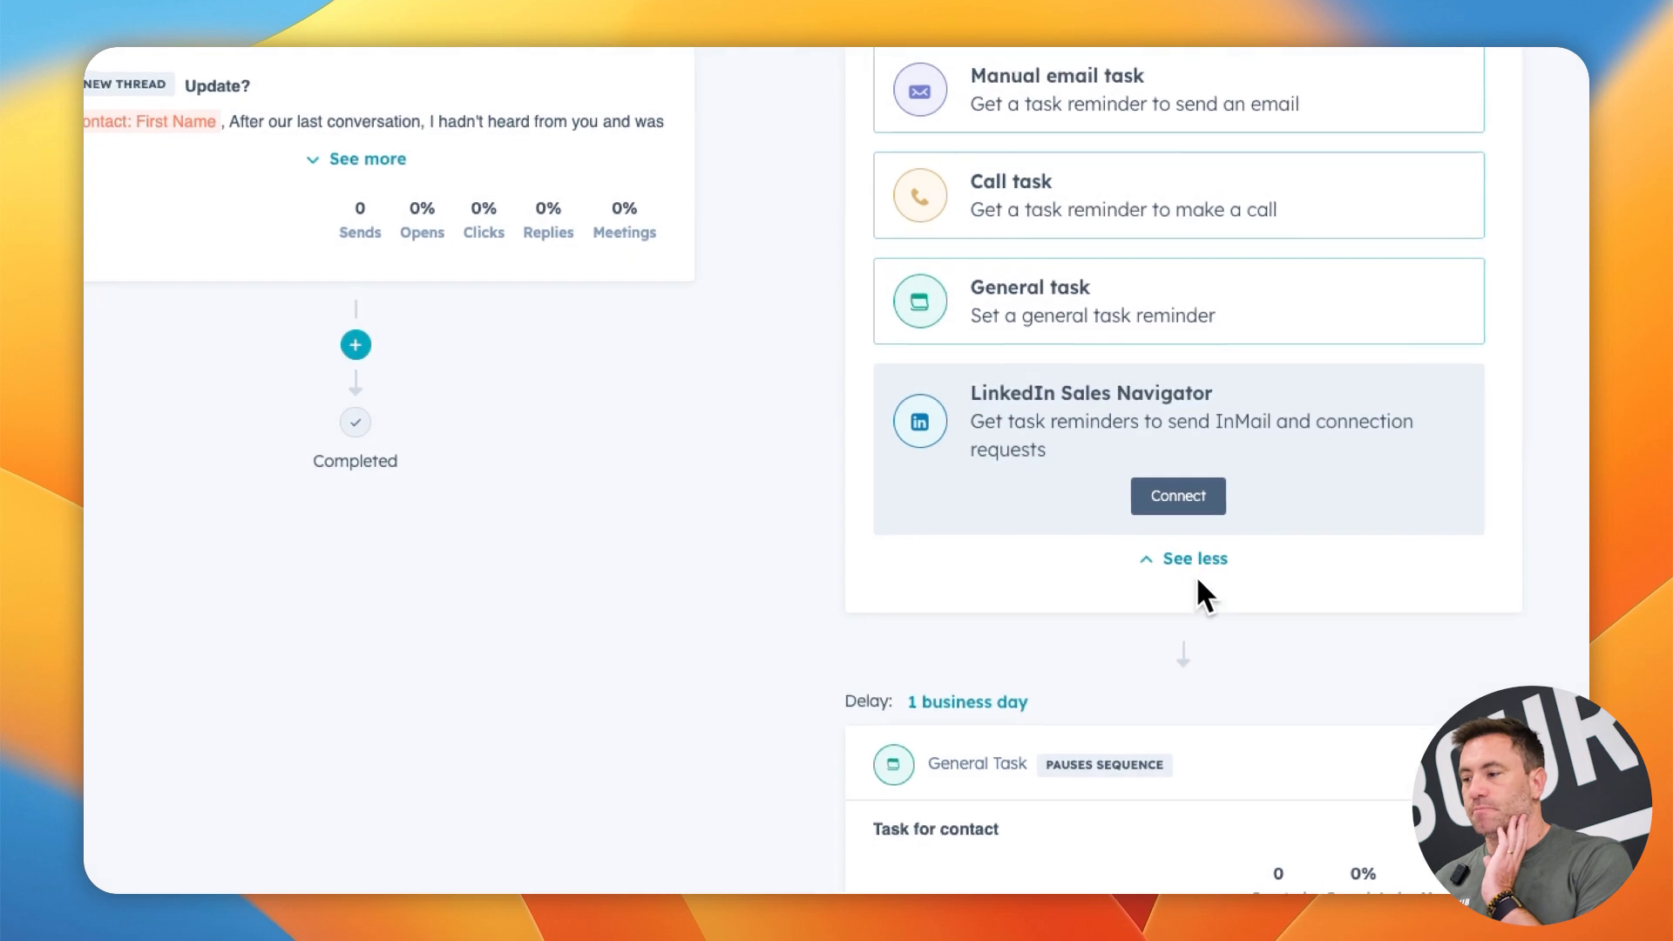
{"action": "left_click", "coordinate": [1191, 570]}
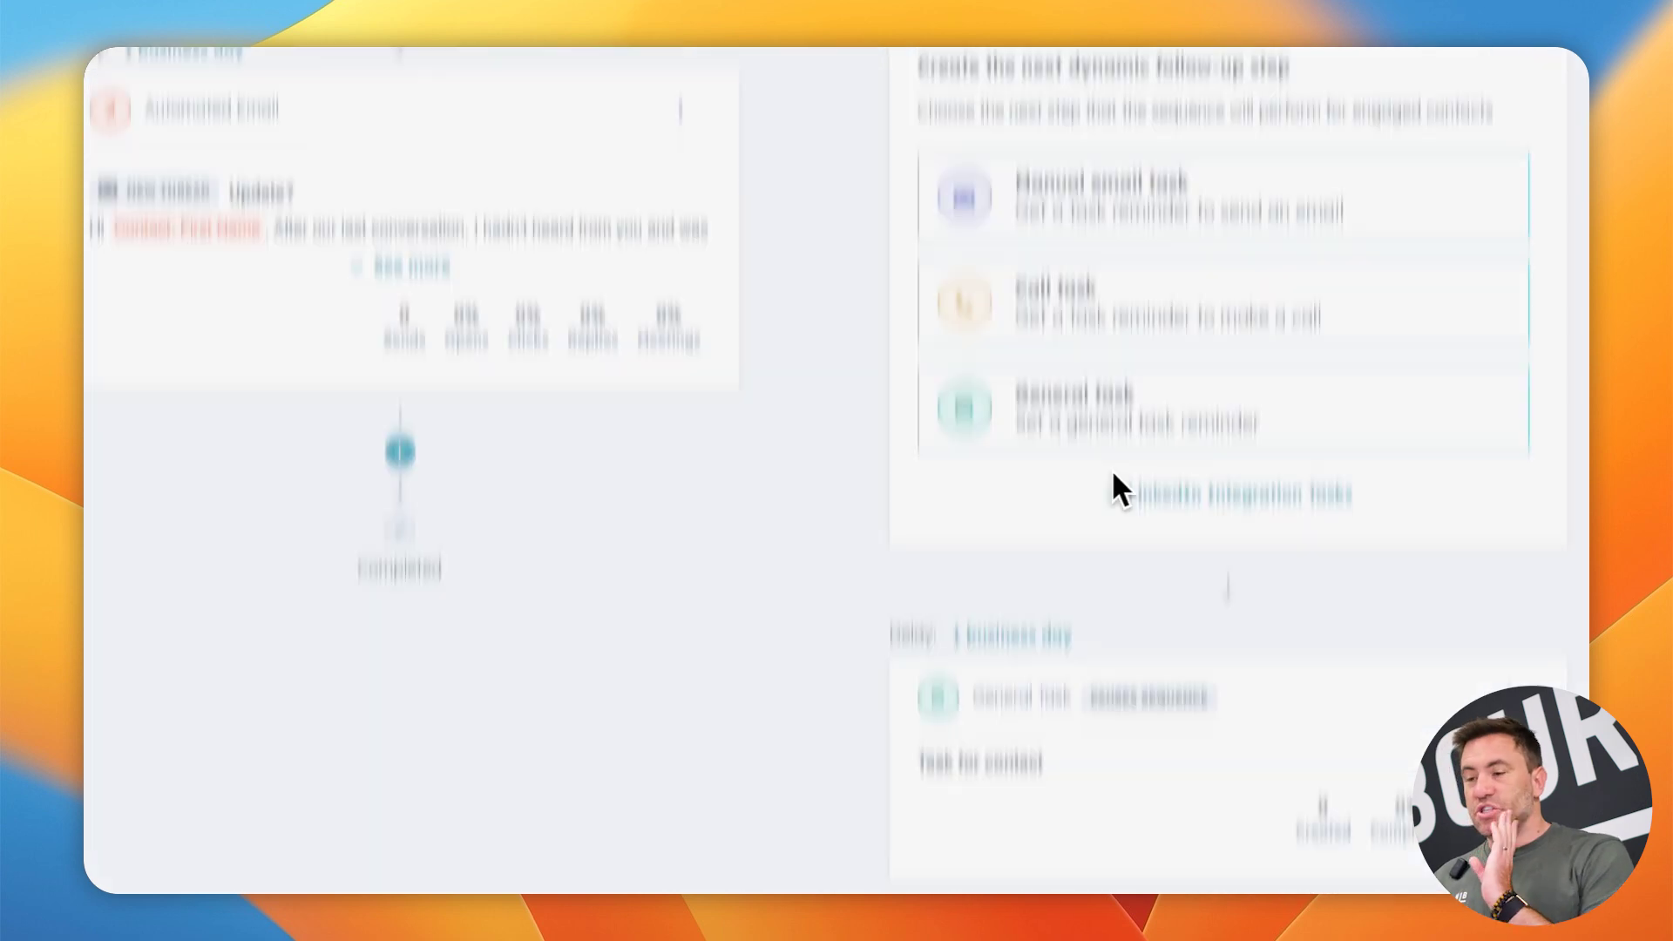
{"action": "scroll", "coordinate": [784, 470], "scroll_direction": "up", "scroll_amount": 5}
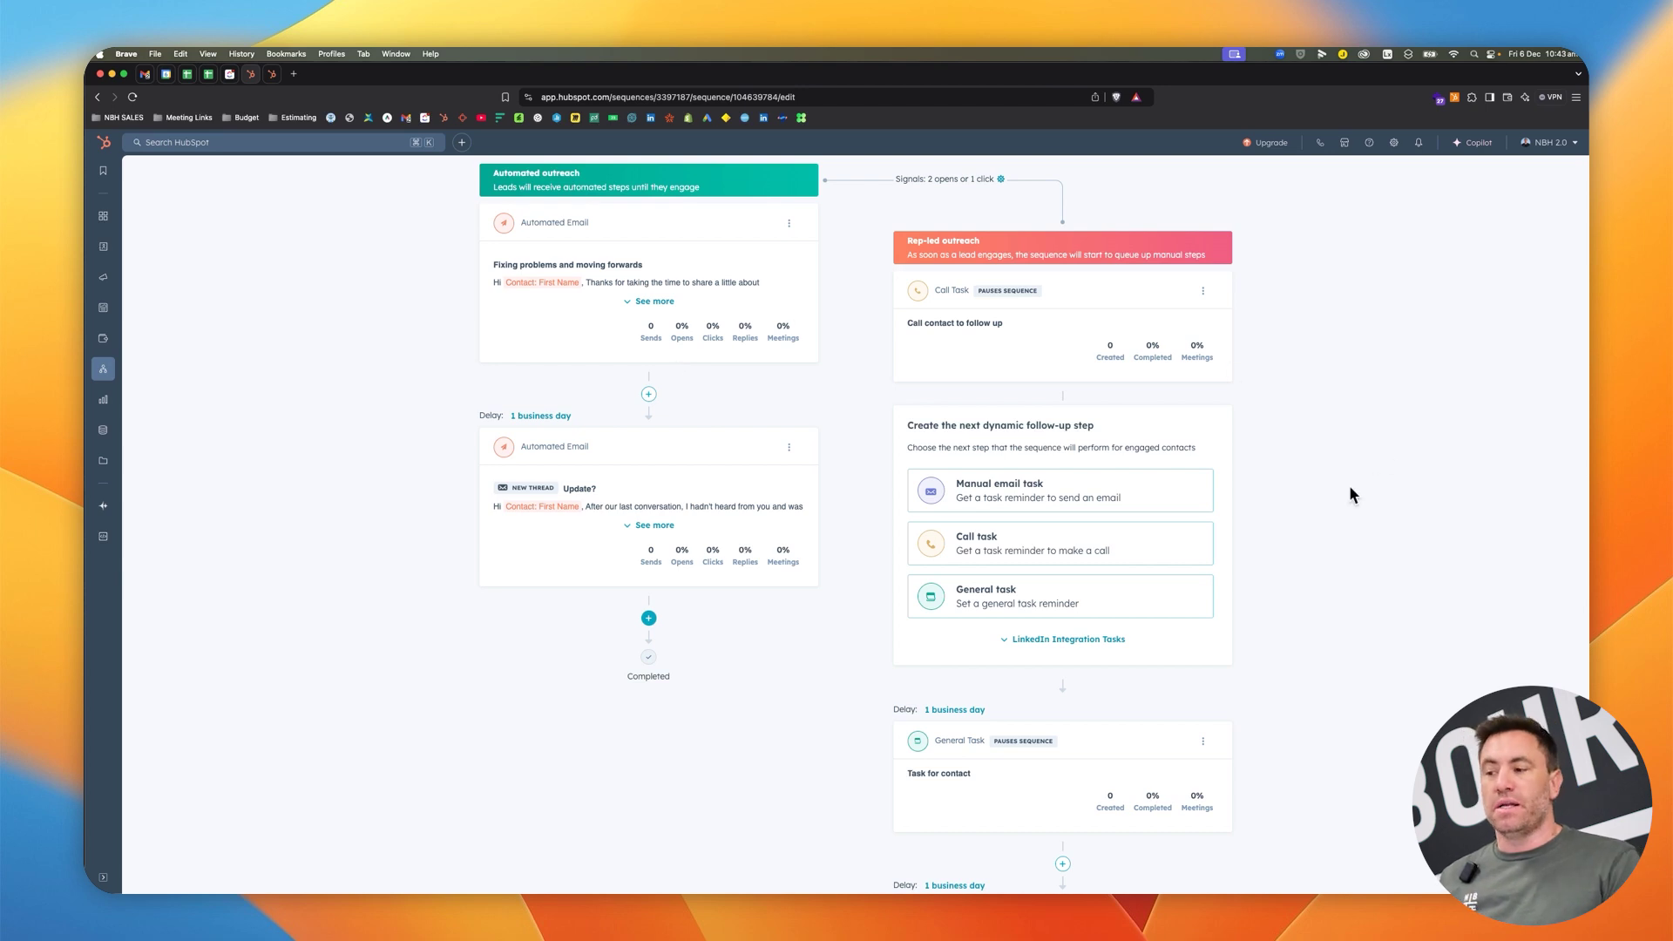
{"action": "scroll", "coordinate": [1348, 493], "scroll_direction": "down", "scroll_amount": 3}
{"action": "scroll", "coordinate": [1349, 493], "scroll_direction": "down", "scroll_amount": 2}
{"action": "scroll", "coordinate": [1349, 492], "scroll_direction": "up", "scroll_amount": 6}
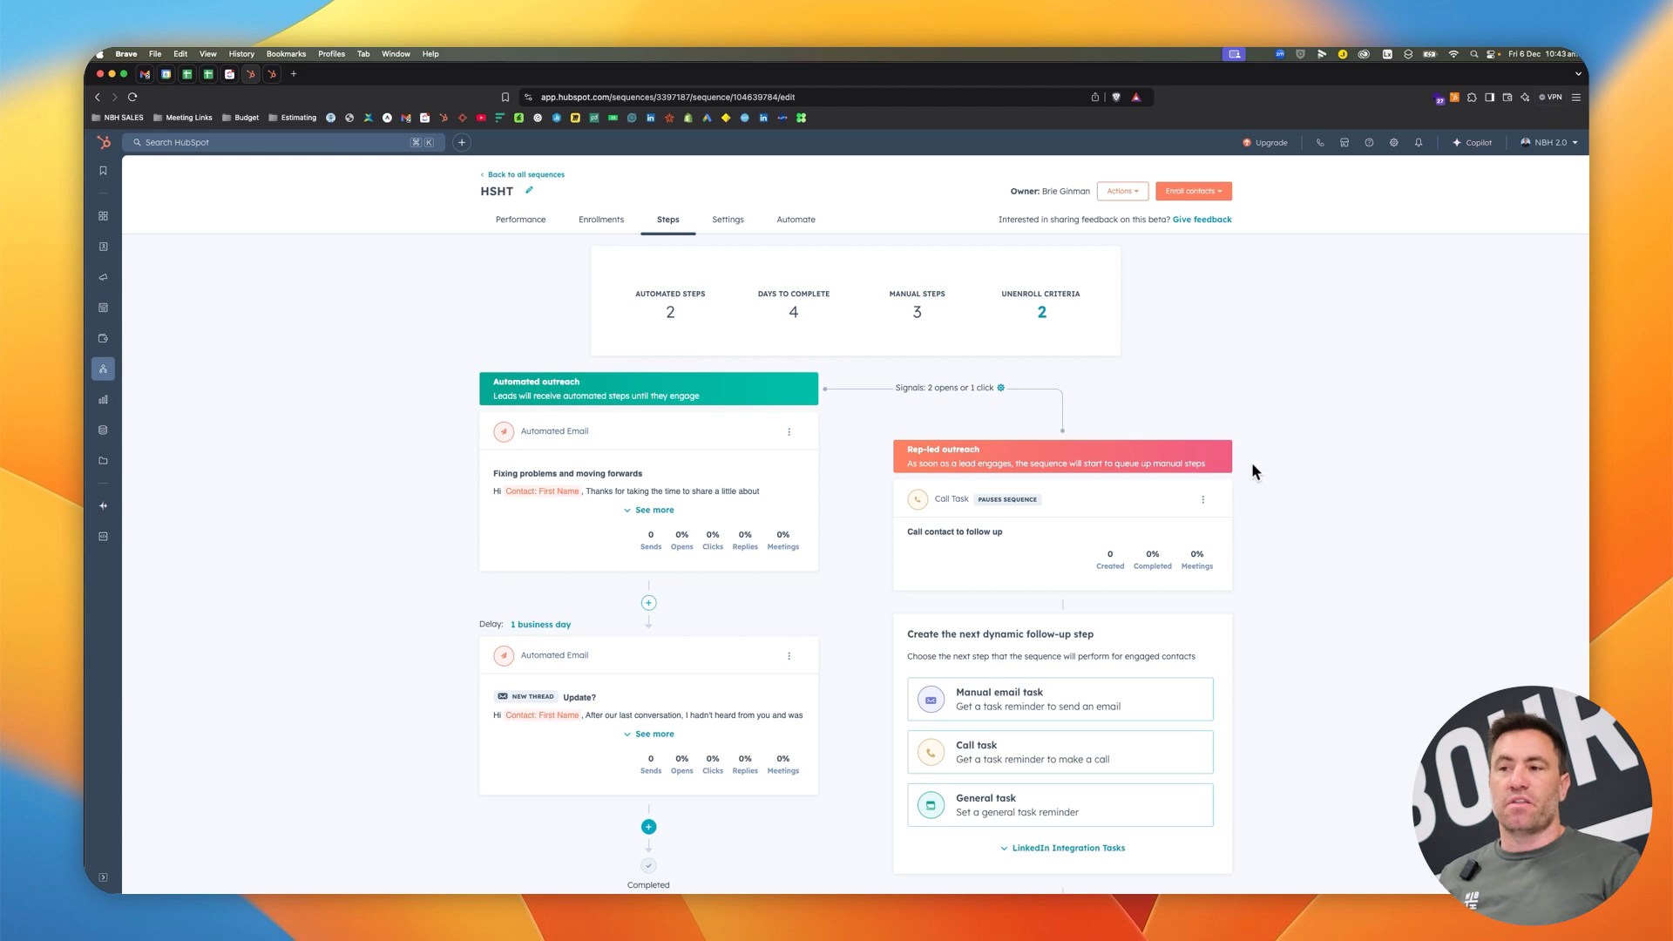
- View the Performance tab's Insights funnel, lead quality and Step performance table
{"action": "left_click", "coordinate": [531, 225]}
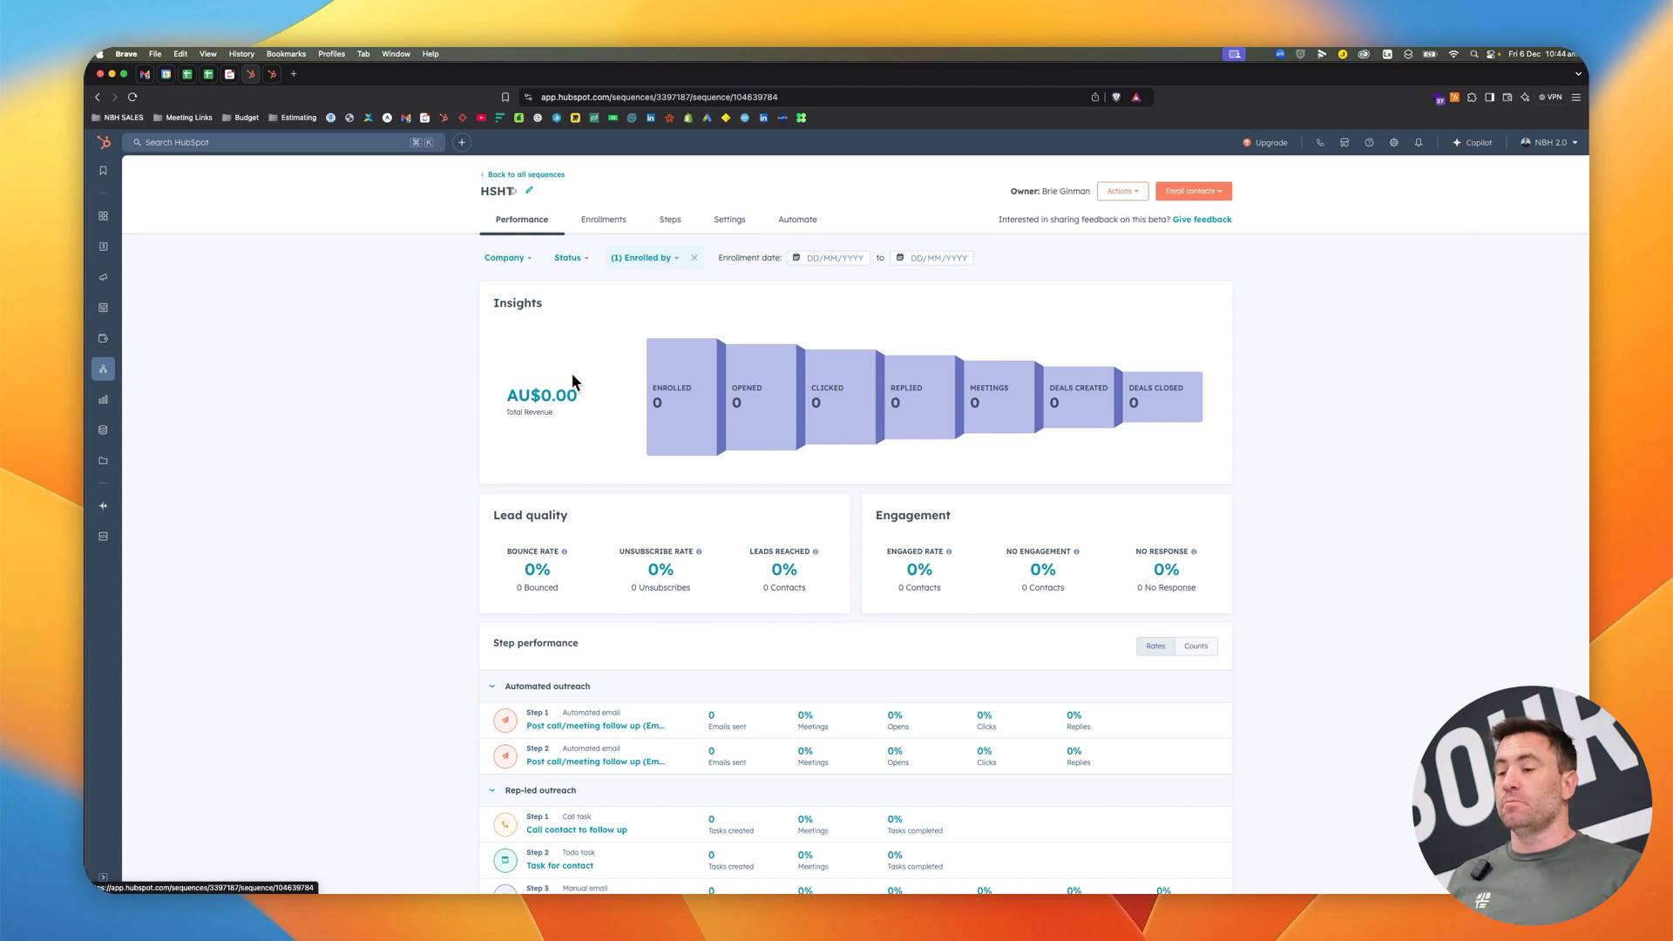
{"action": "scroll", "coordinate": [670, 509], "scroll_direction": "down", "scroll_amount": 2}
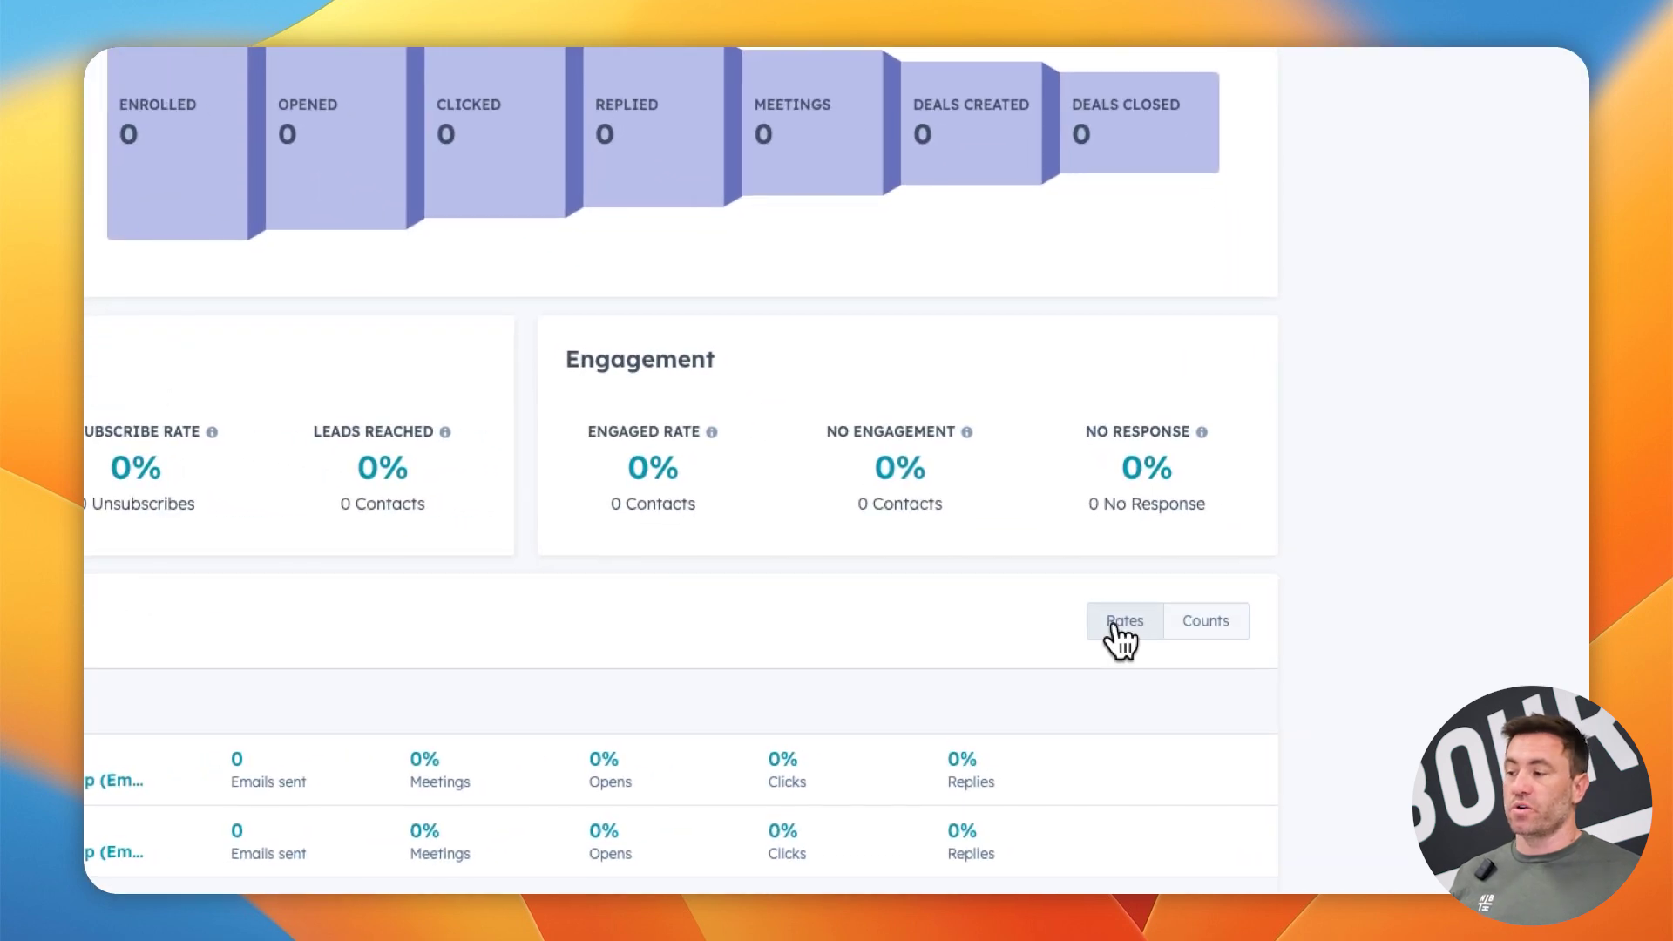
{"action": "scroll", "coordinate": [795, 698], "scroll_direction": "up", "scroll_amount": 2}
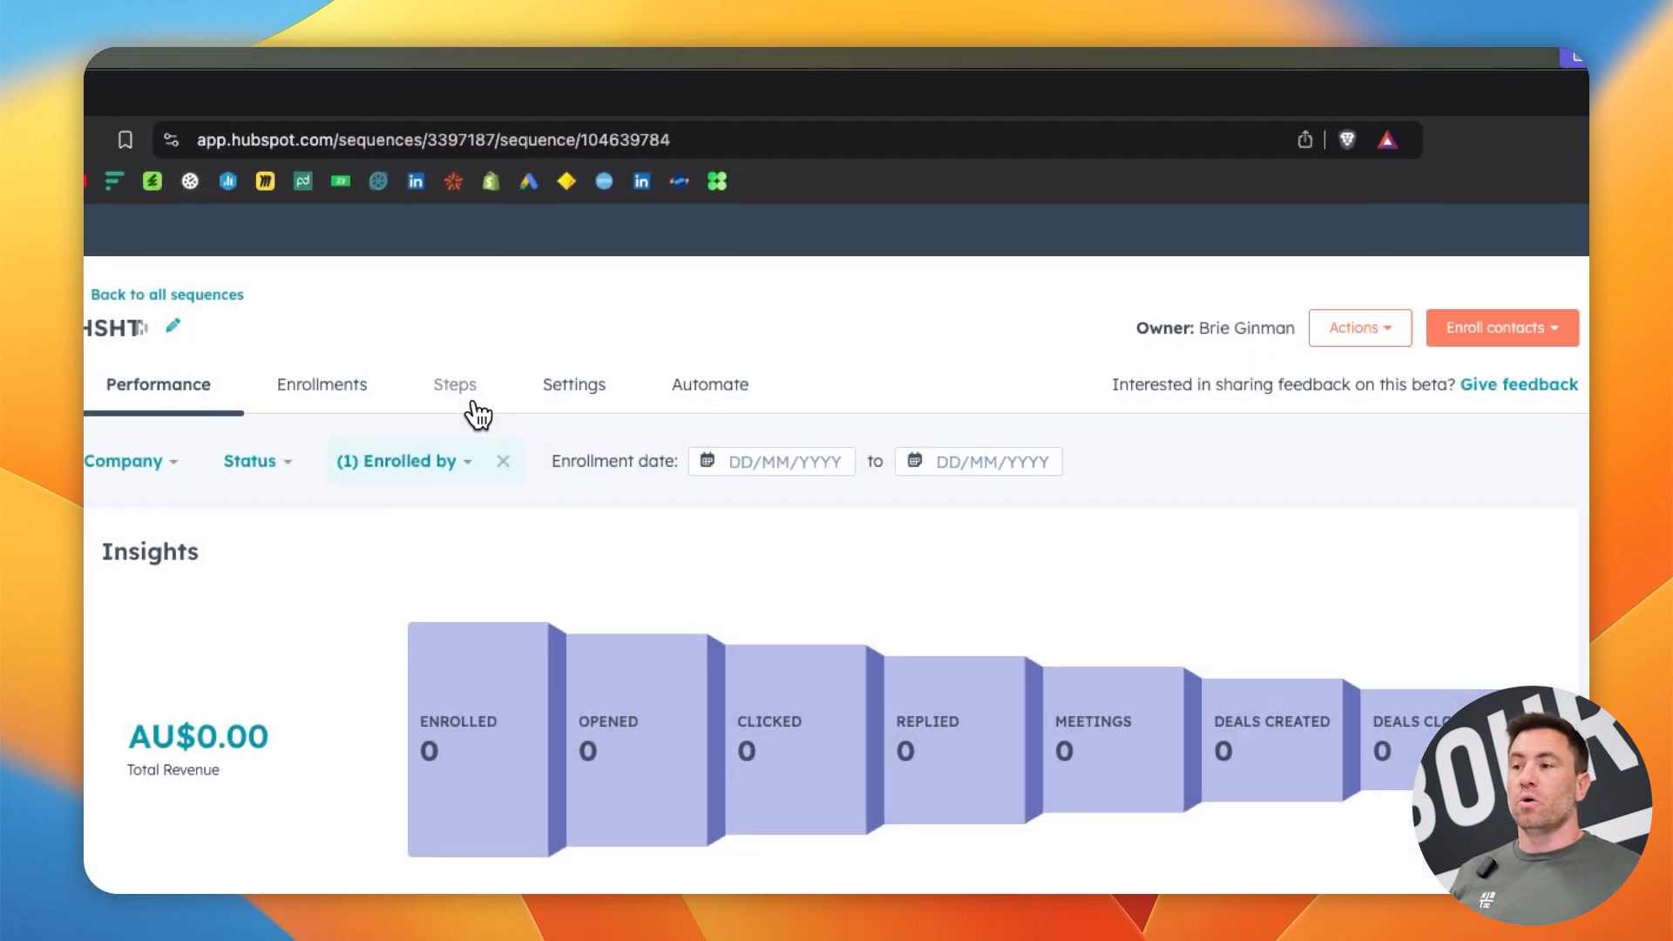
- Cycle through the Steps, Settings, Automate and Performance tabs, ending on Automate
{"action": "left_click", "coordinate": [482, 395]}
{"action": "left_click", "coordinate": [539, 401]}
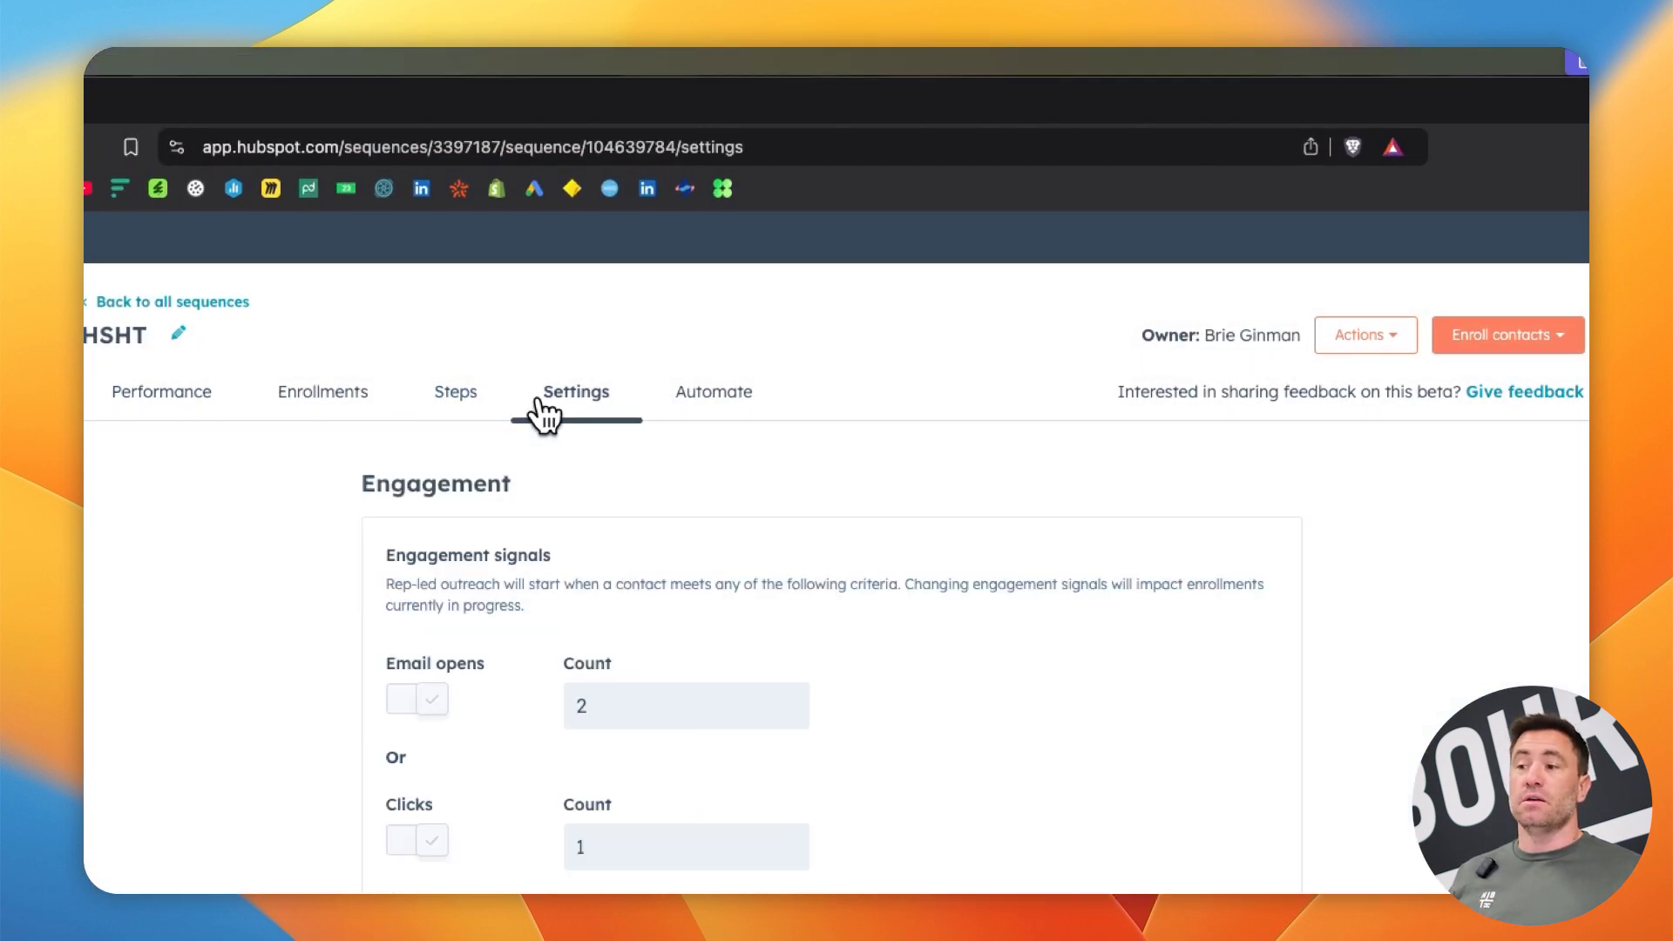
{"action": "left_click", "coordinate": [706, 411]}
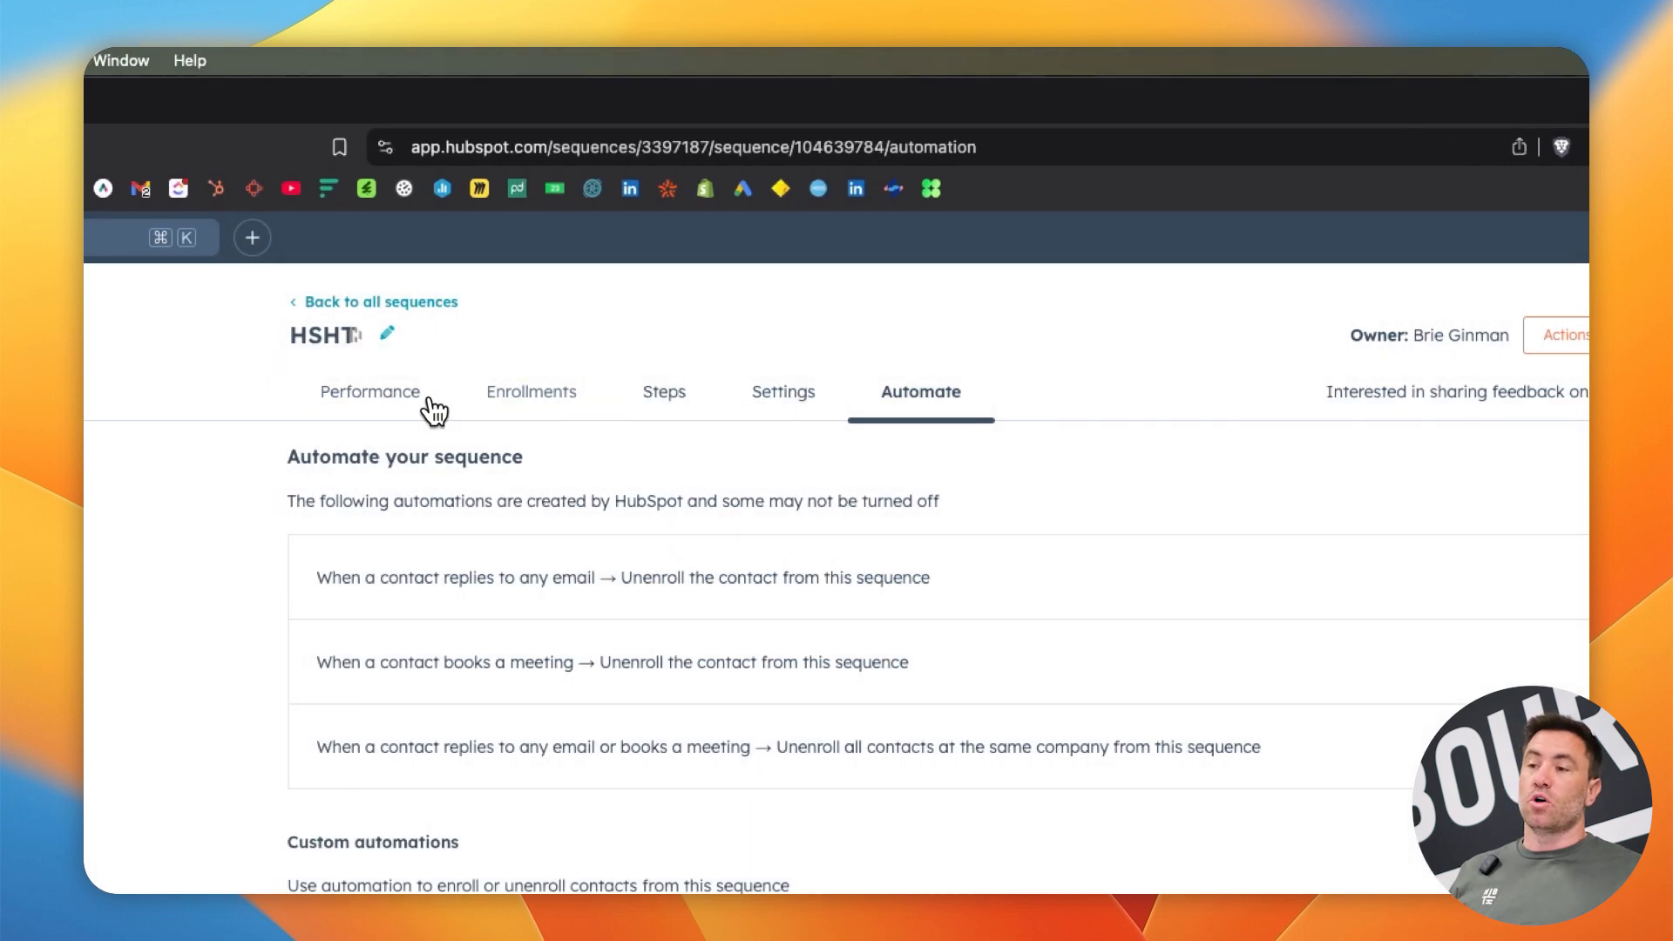
{"action": "left_click", "coordinate": [393, 392]}
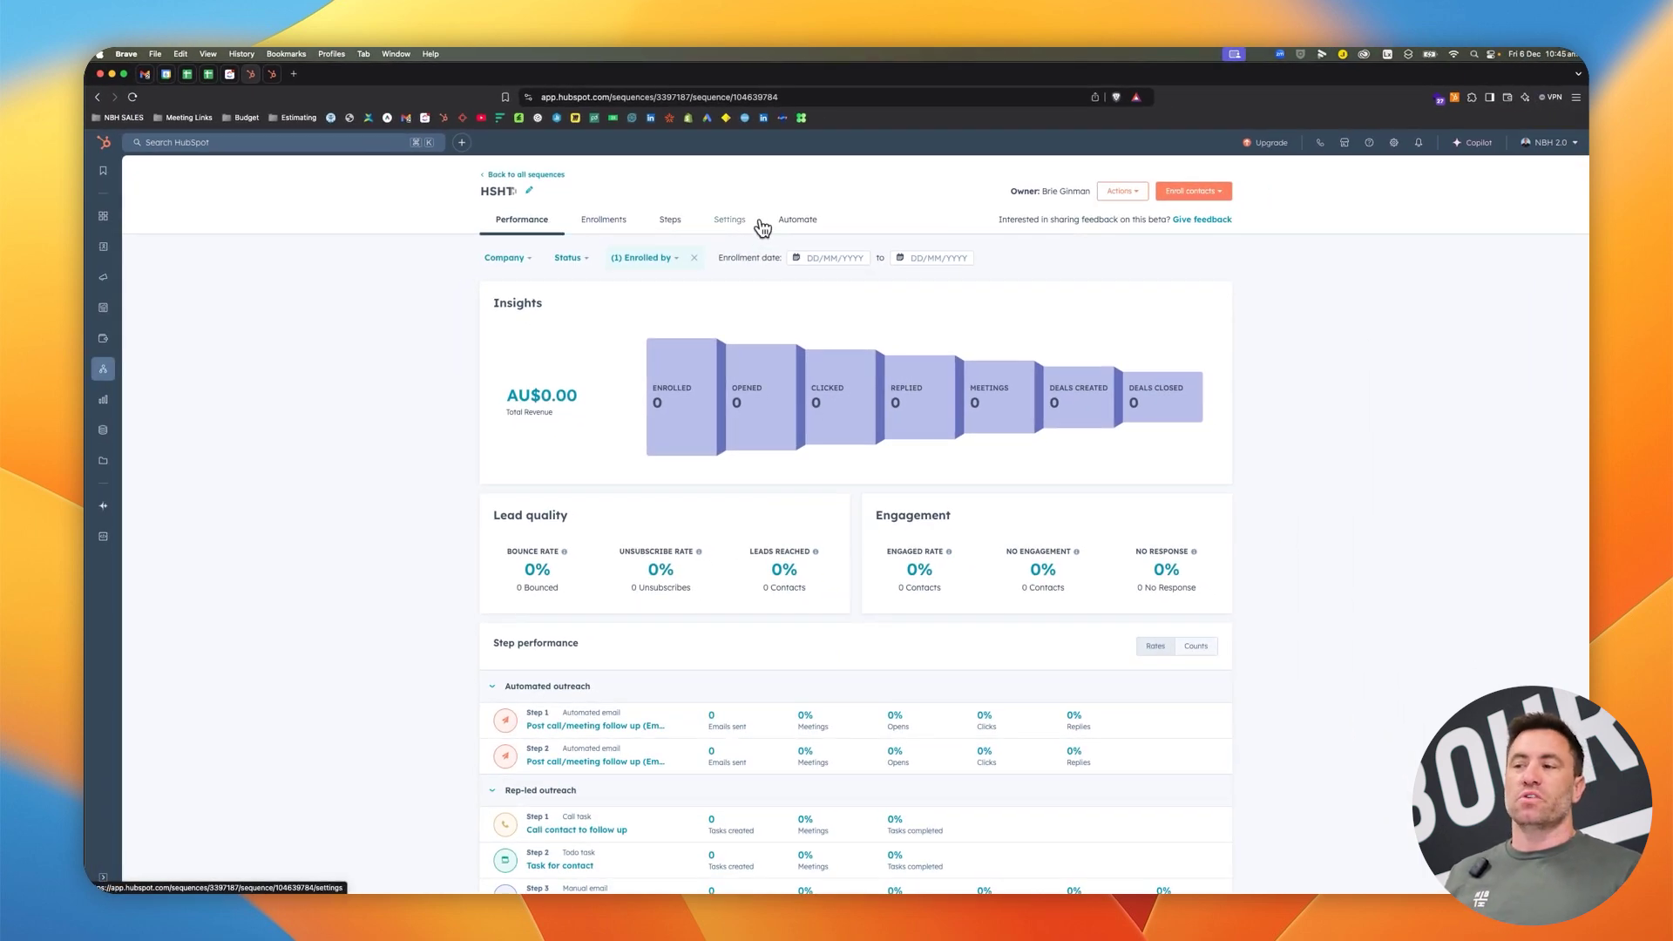
{"action": "left_click", "coordinate": [797, 219]}
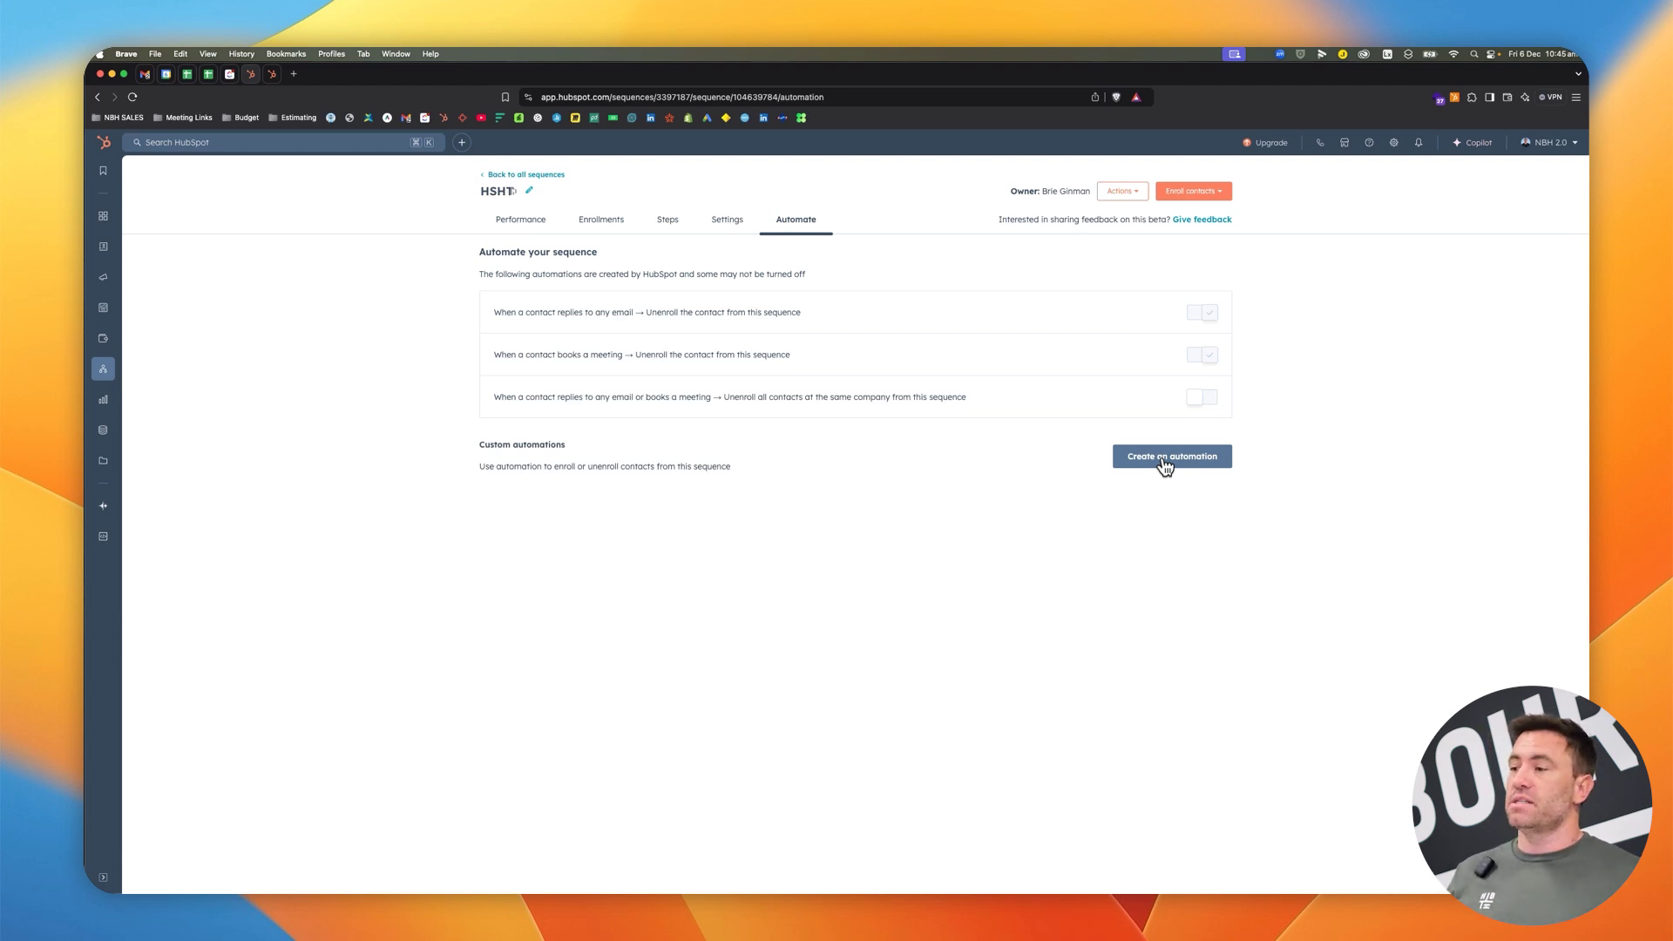
{"action": "left_click", "coordinate": [1162, 460]}
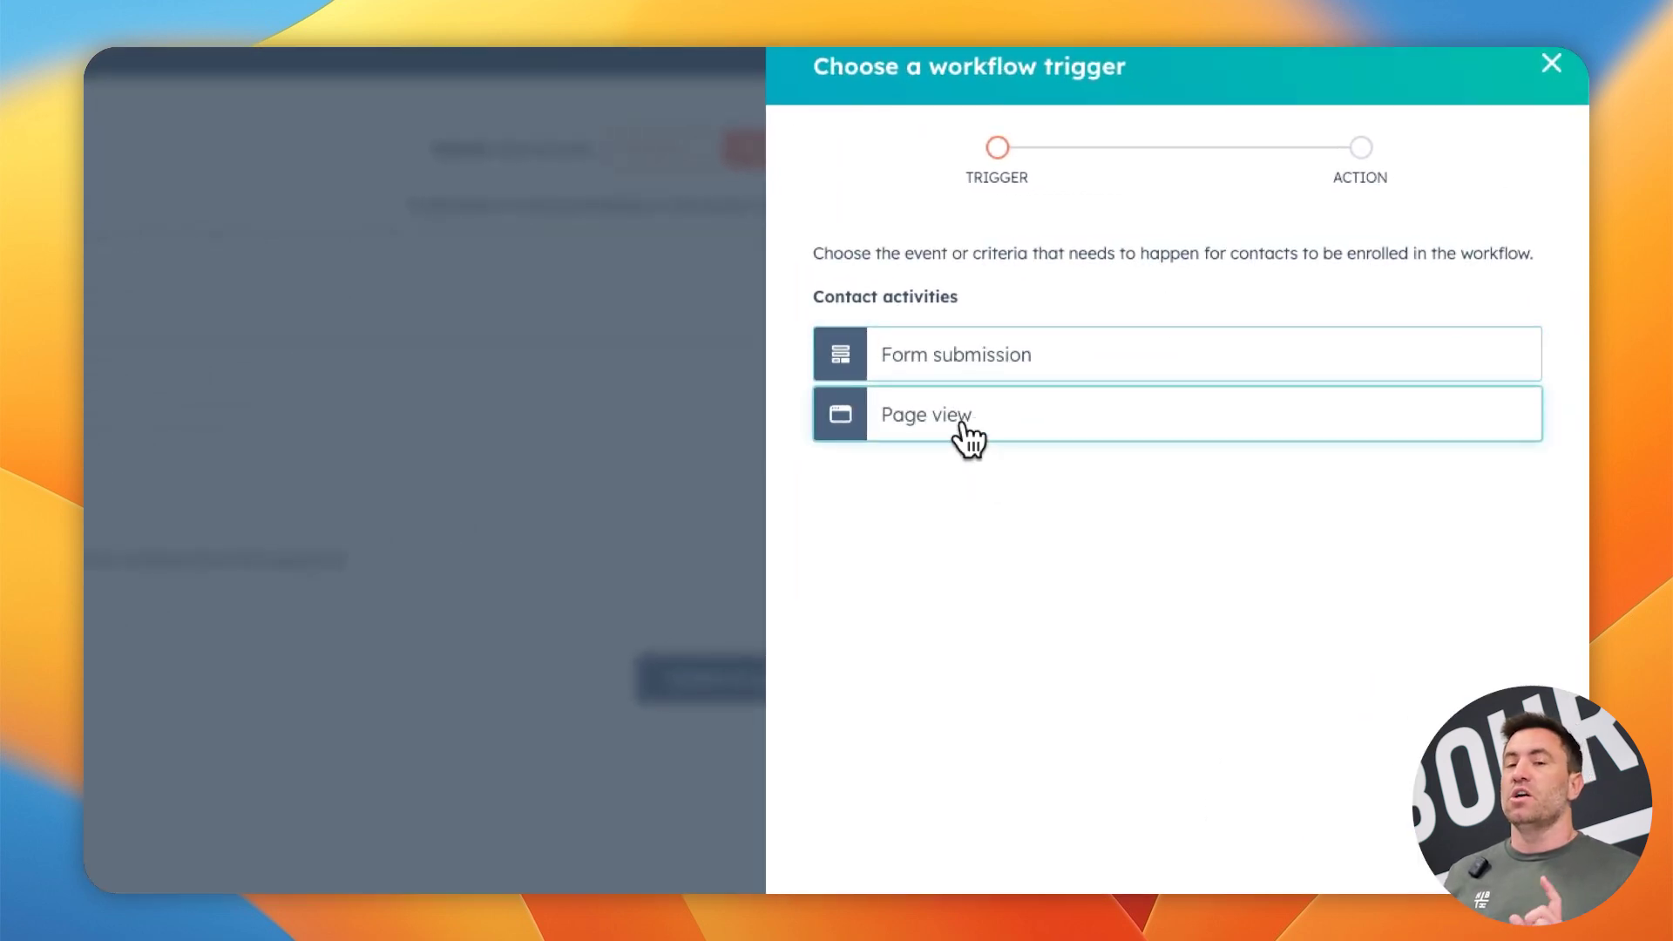
{"action": "left_click", "coordinate": [1546, 261]}
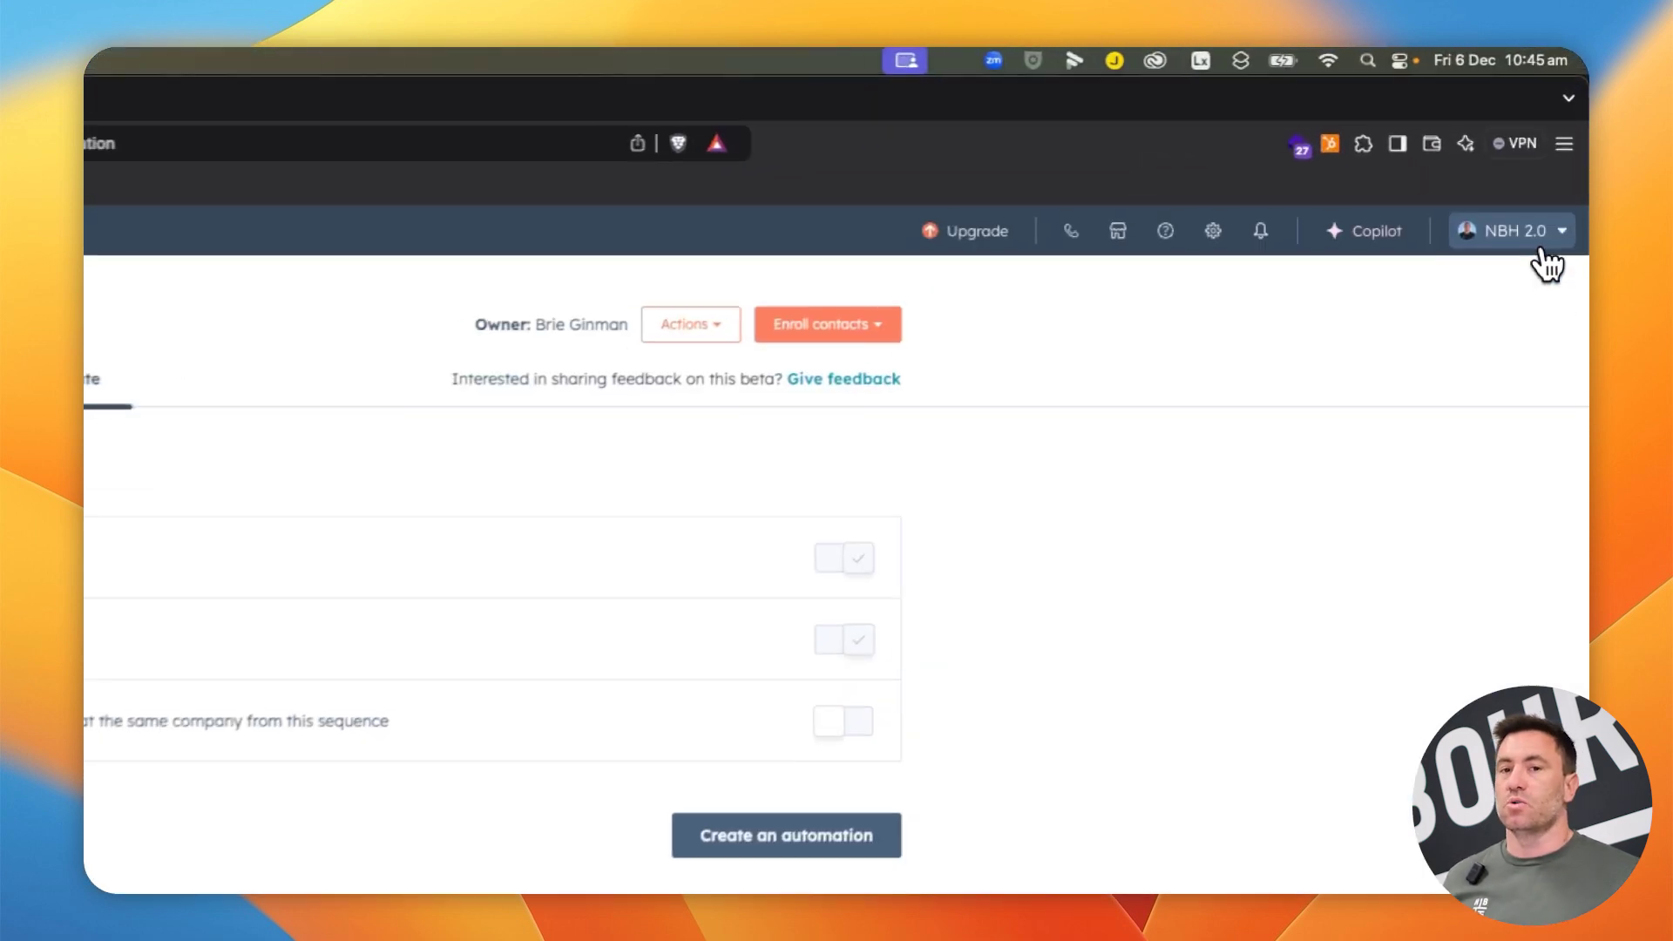